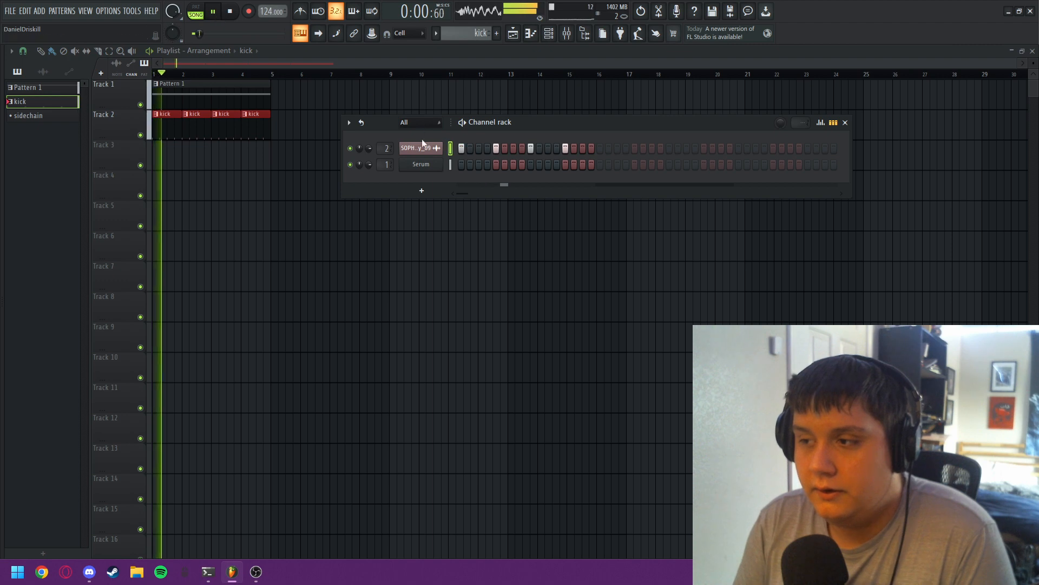
Open the Serum channel's instrument window and inspect the mixer's Insert 1 and Master tracks
left_click(421, 164)
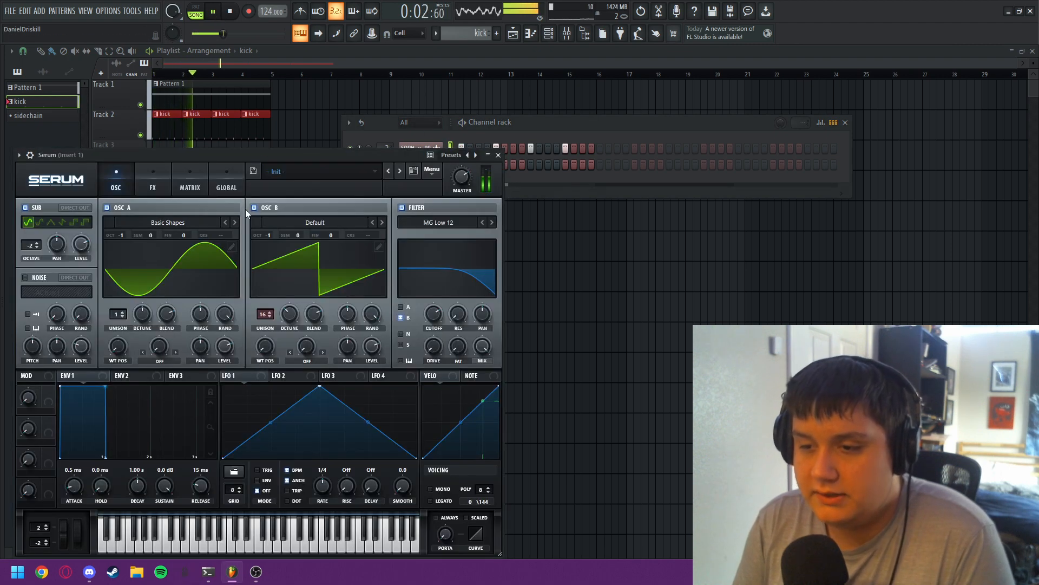
left_click_drag(266, 158, 310, 108)
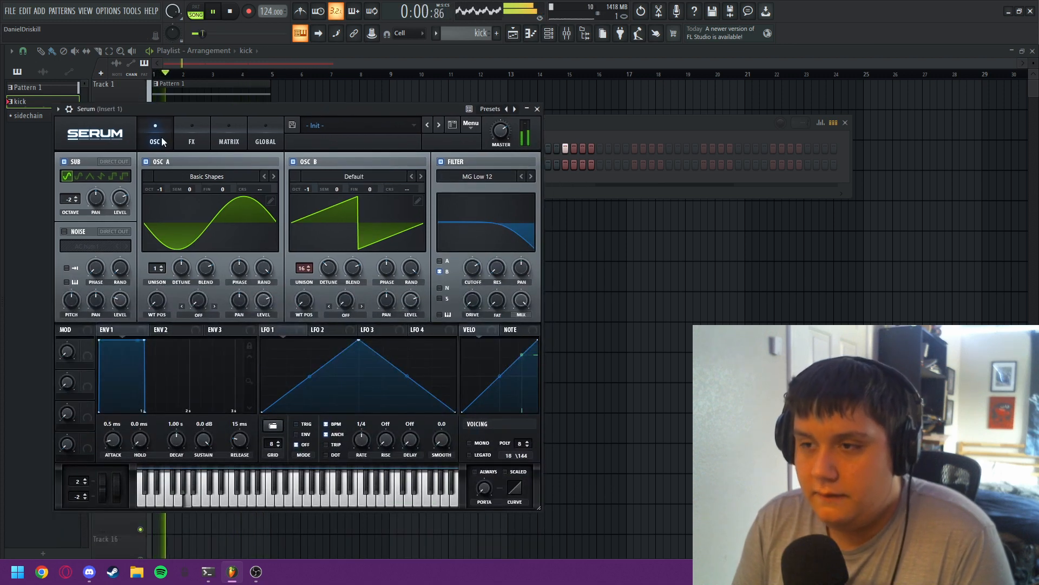
left_click(567, 33)
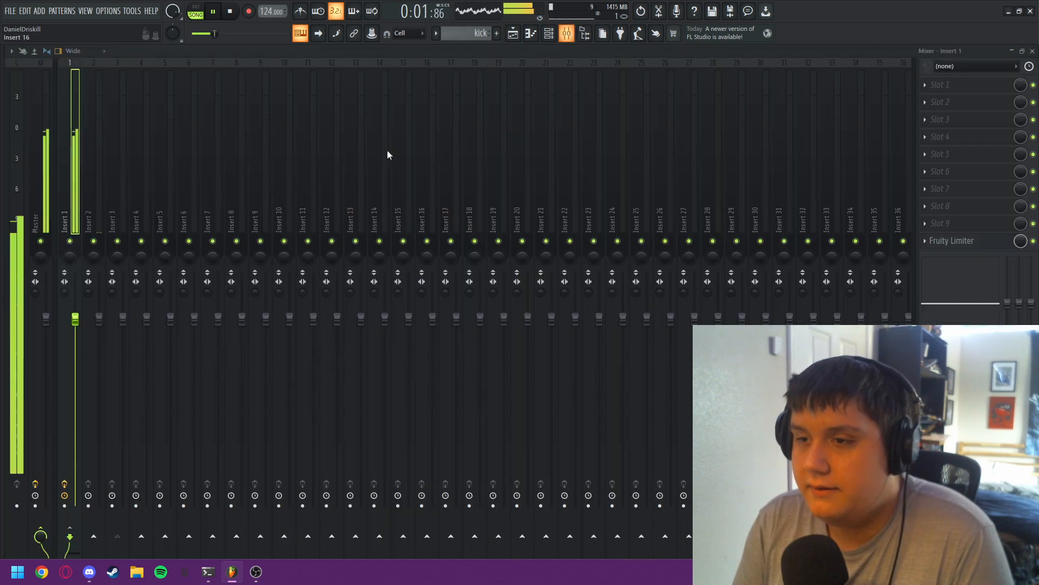
left_click(47, 129)
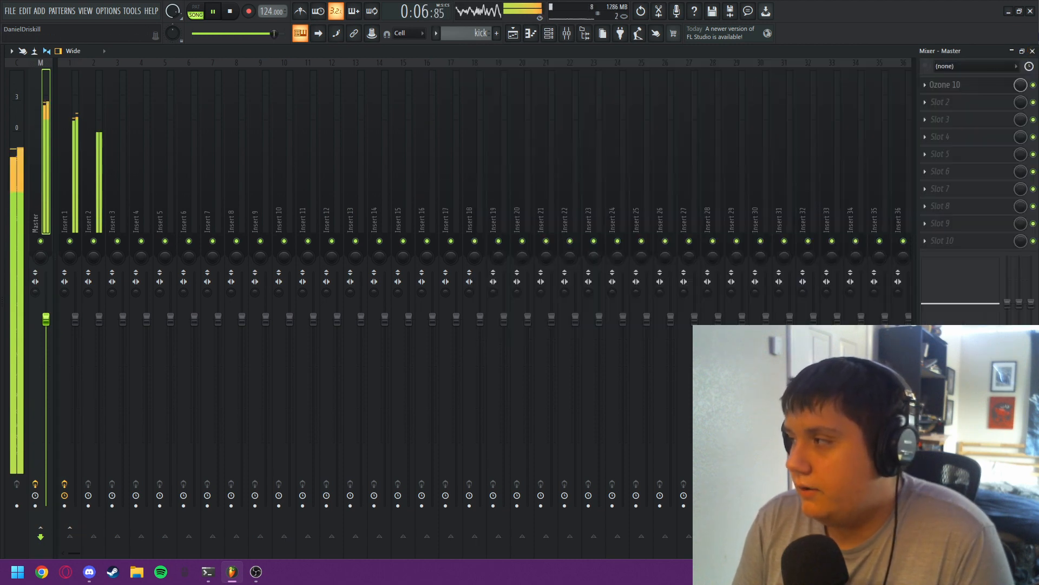
left_click(1032, 50)
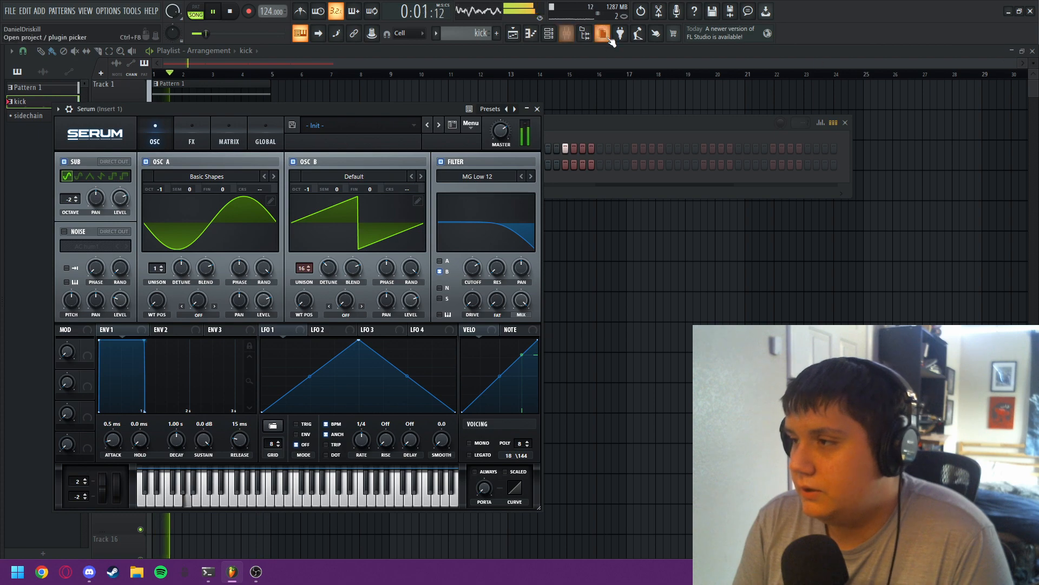
Open Ozone 10 on the Master track and arrange its window beside the Serum window
left_click(566, 33)
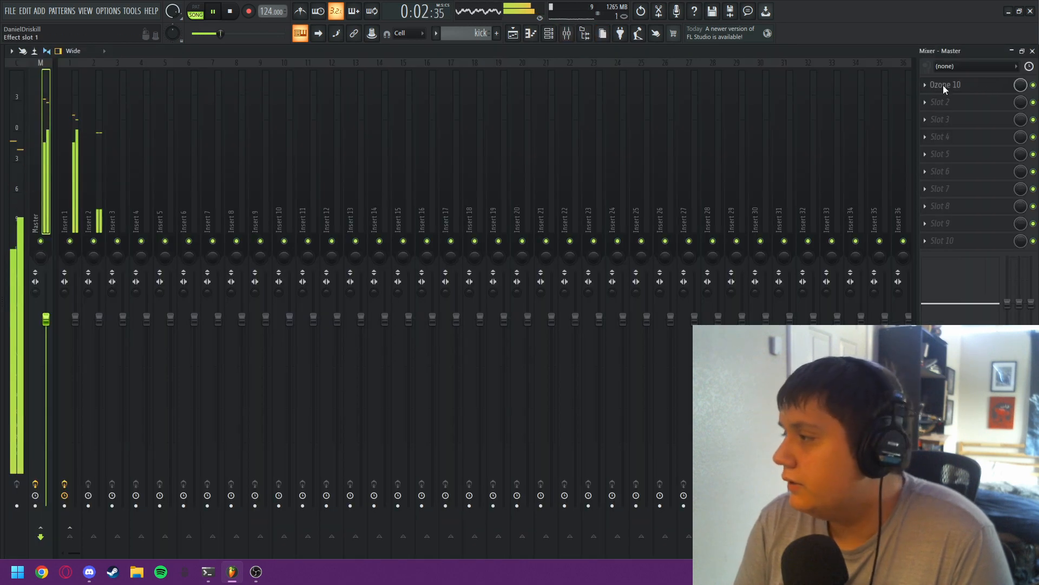
left_click(965, 84)
left_click_drag(967, 54, 890, 64)
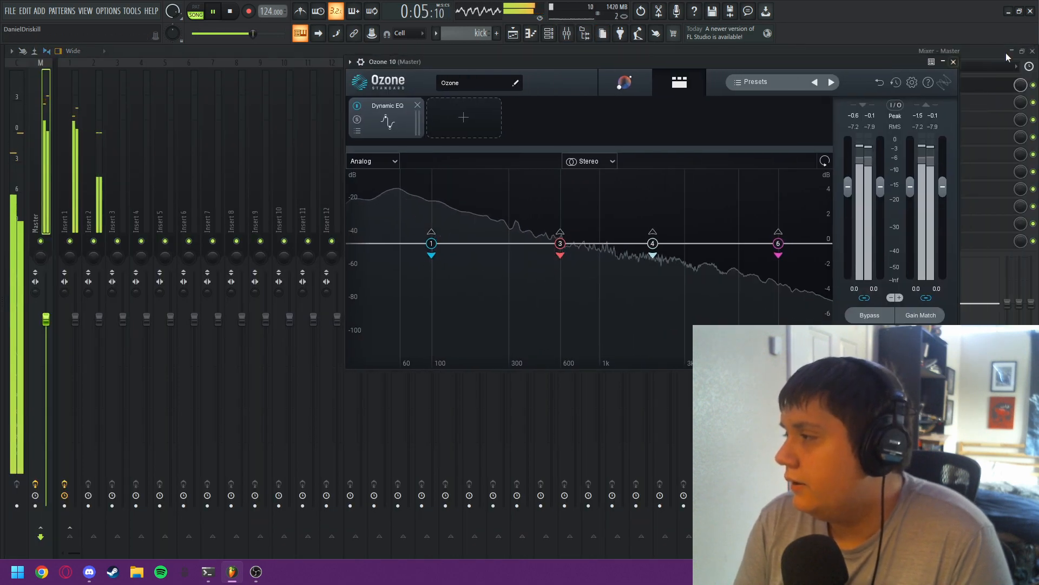
left_click(1032, 52)
left_click_drag(616, 67, 722, 73)
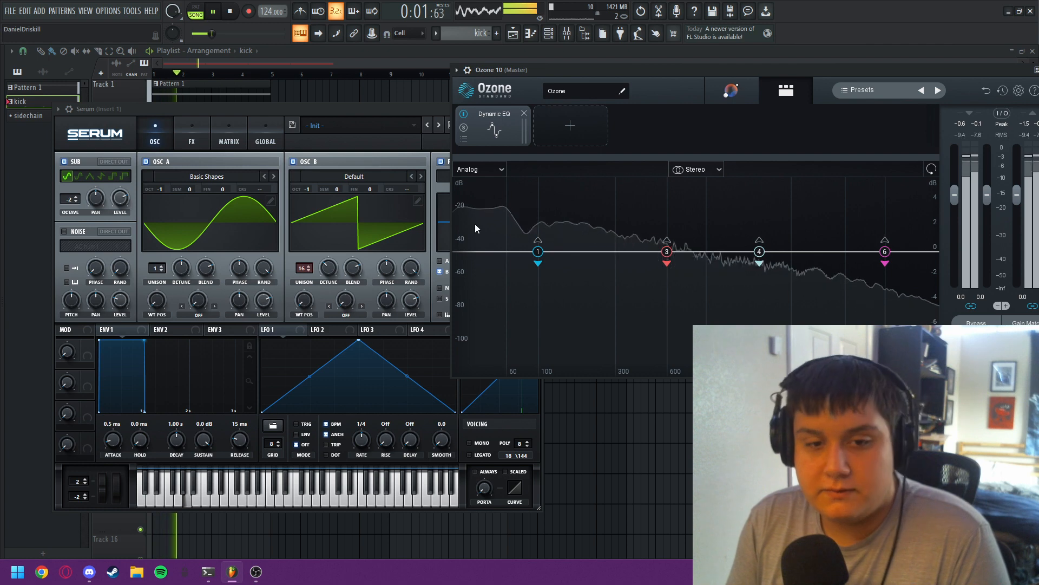
left_click_drag(261, 109, 246, 93)
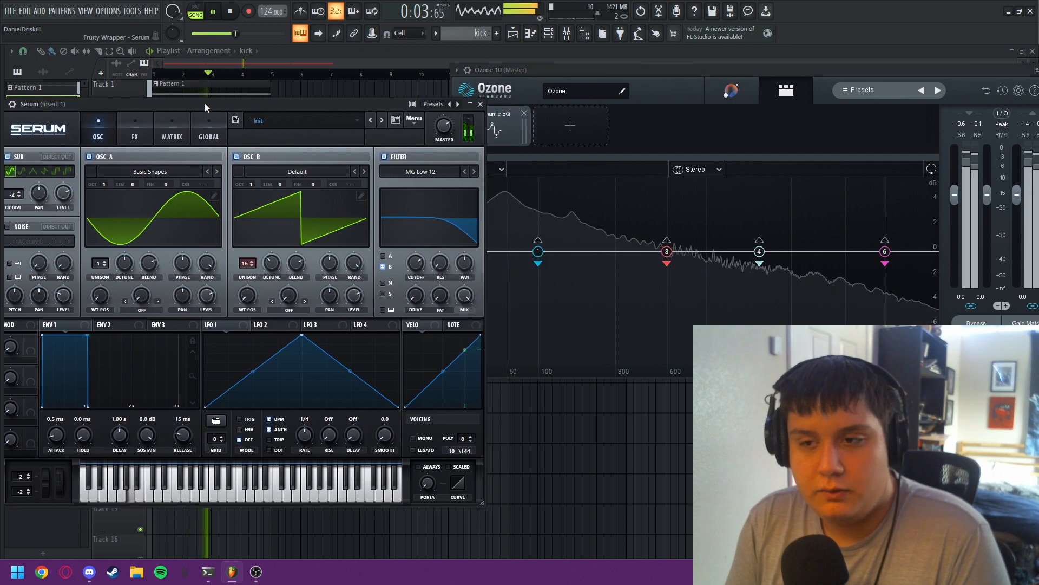
Isolate Serum's Sub oscillator by disabling Osc A and Osc B, and view its spectrum in Ozone 10
left_click(130, 146)
left_click(129, 146)
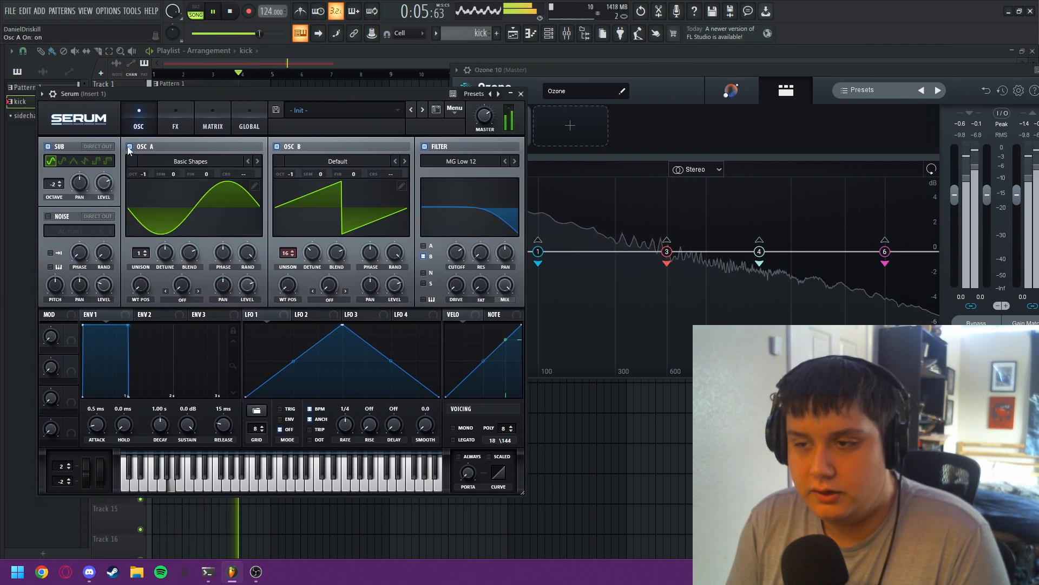
left_click(130, 146)
left_click(277, 146)
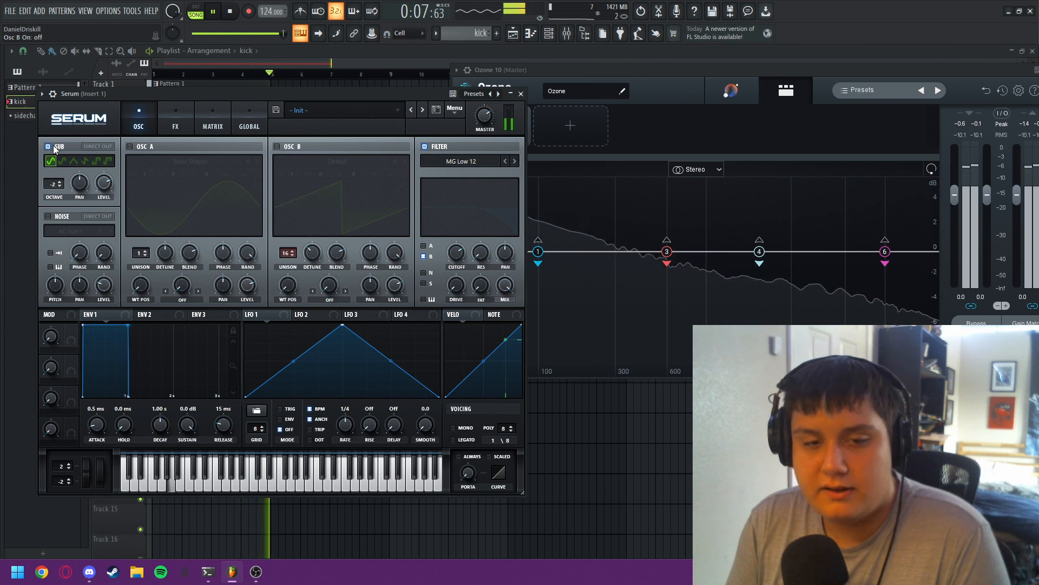
left_click(704, 89)
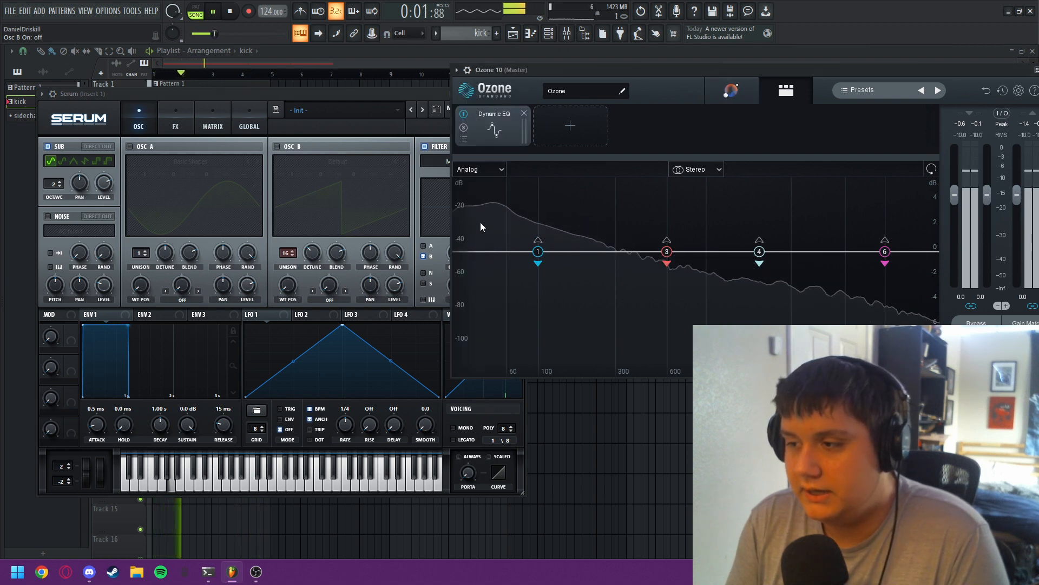
Isolate Osc A without the Sub and view its spectrum in Ozone 10, and isolate Osc B
left_click(129, 146)
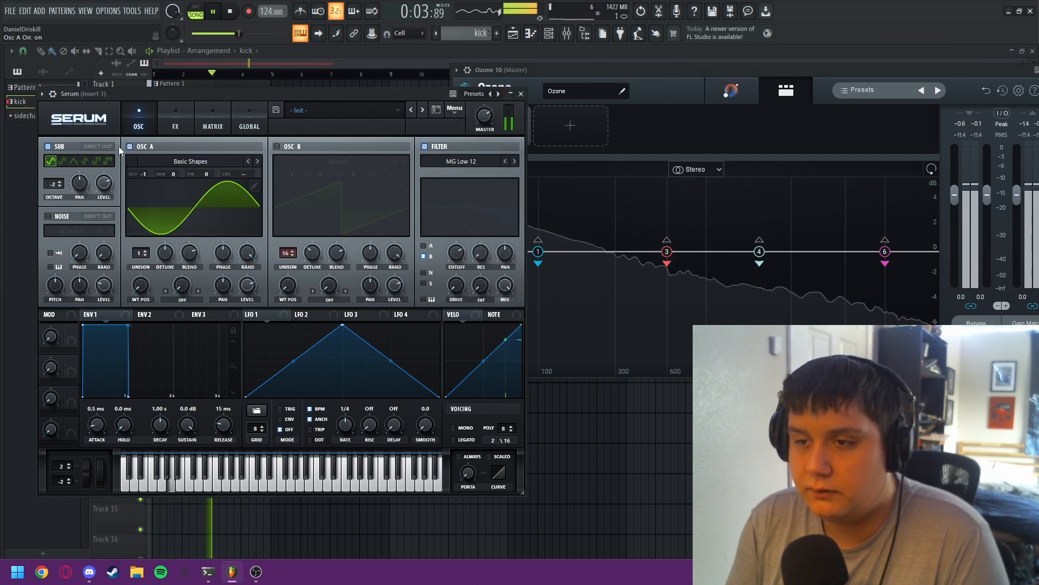
left_click(49, 146)
left_click(609, 70)
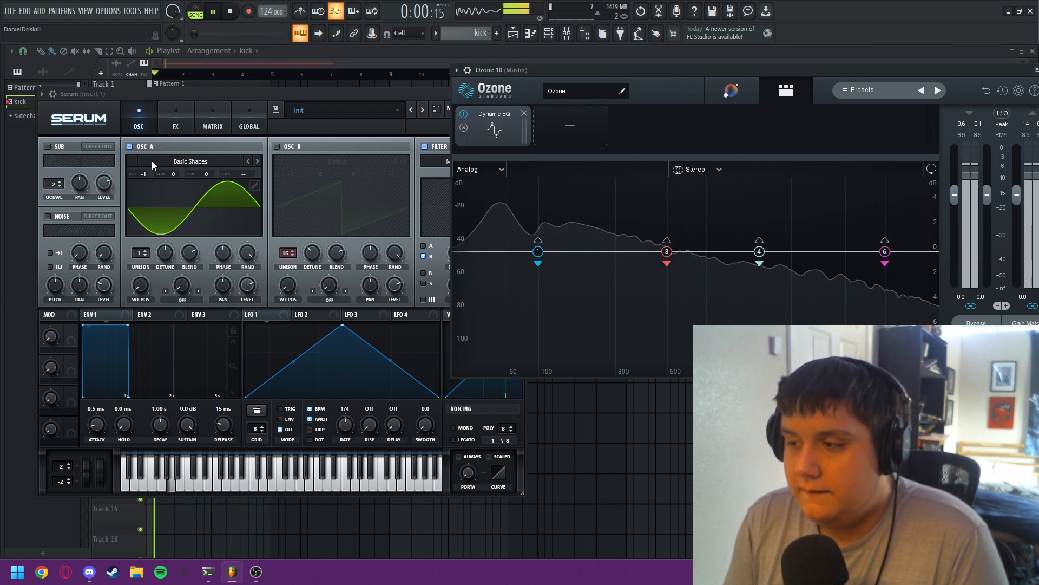
left_click(276, 146)
left_click(129, 147)
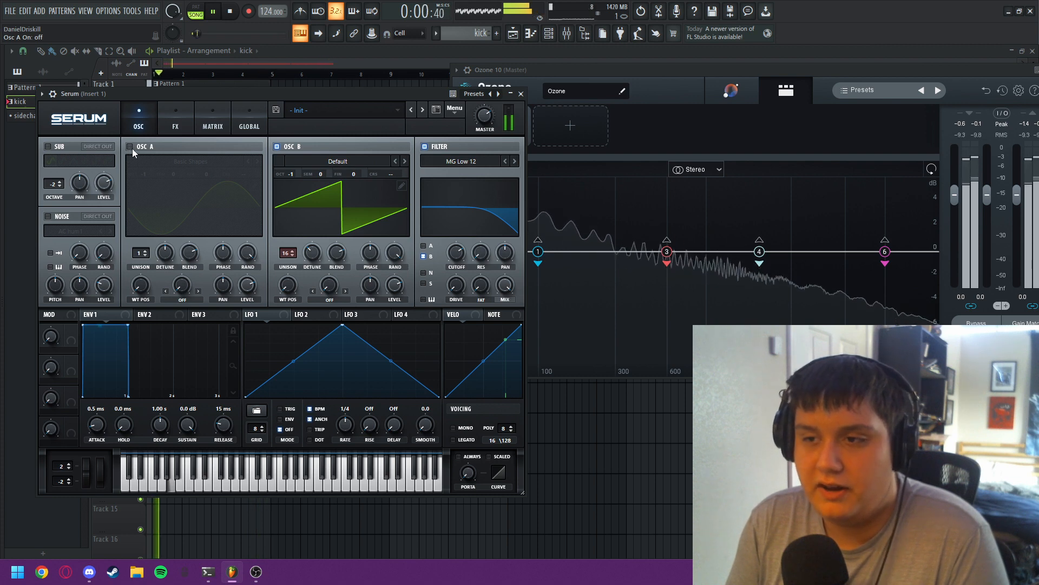
Re-enable Osc A and the Sub in Serum, and lower the filter cutoff
left_click(129, 147)
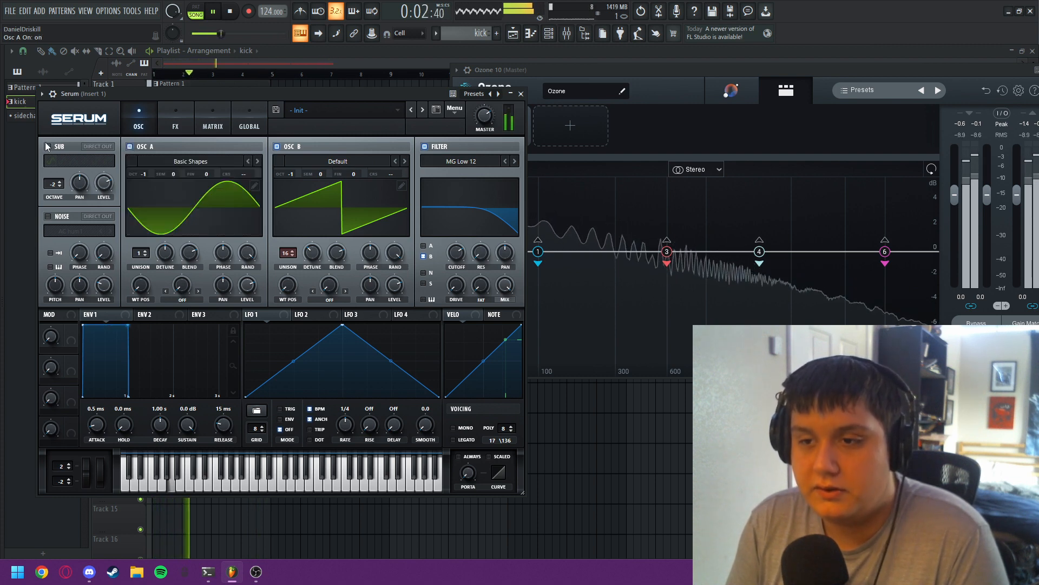
left_click(48, 147)
left_click_drag(456, 253, 434, 274)
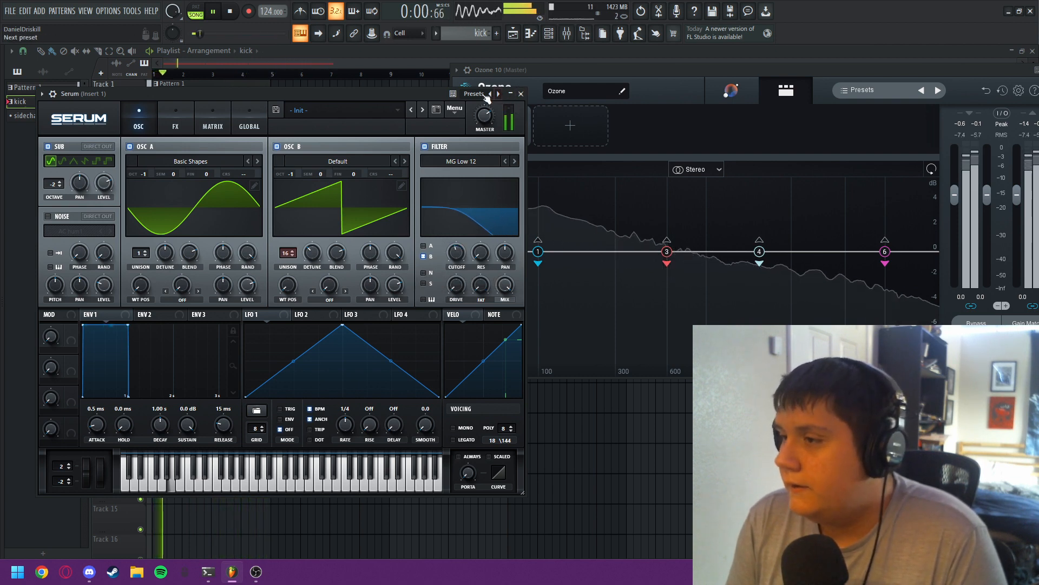
Clone the SOPHIE_kick_dry_09 channel in the channel rack
left_click_drag(416, 96, 384, 144)
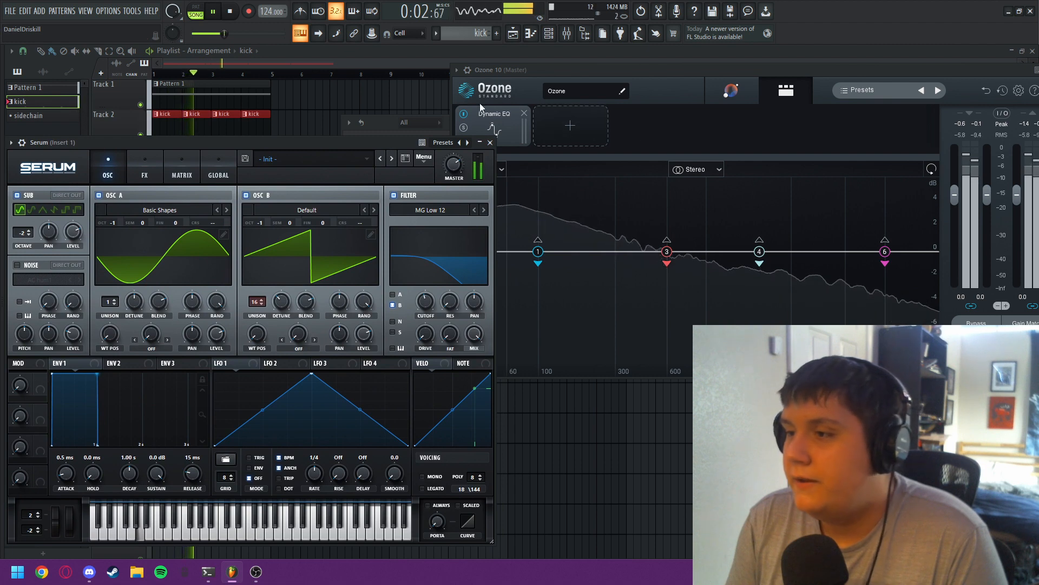
key("F6")
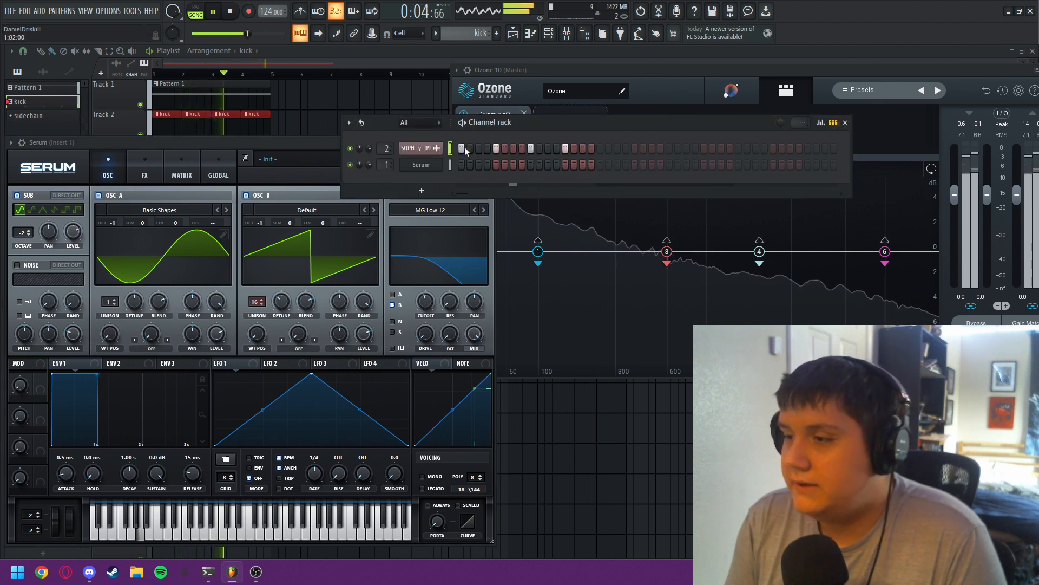
right_click(439, 147)
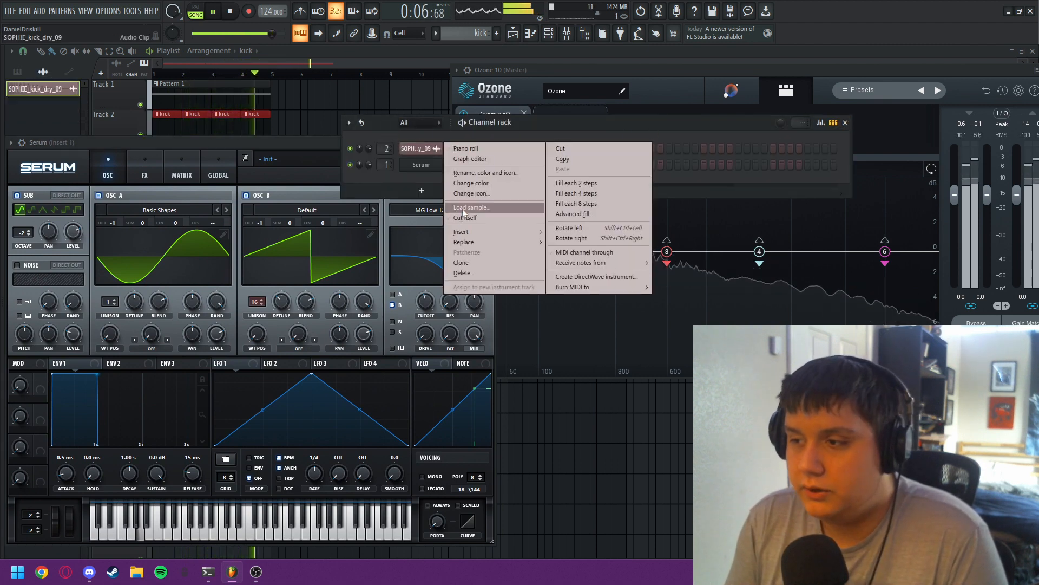
left_click(462, 263)
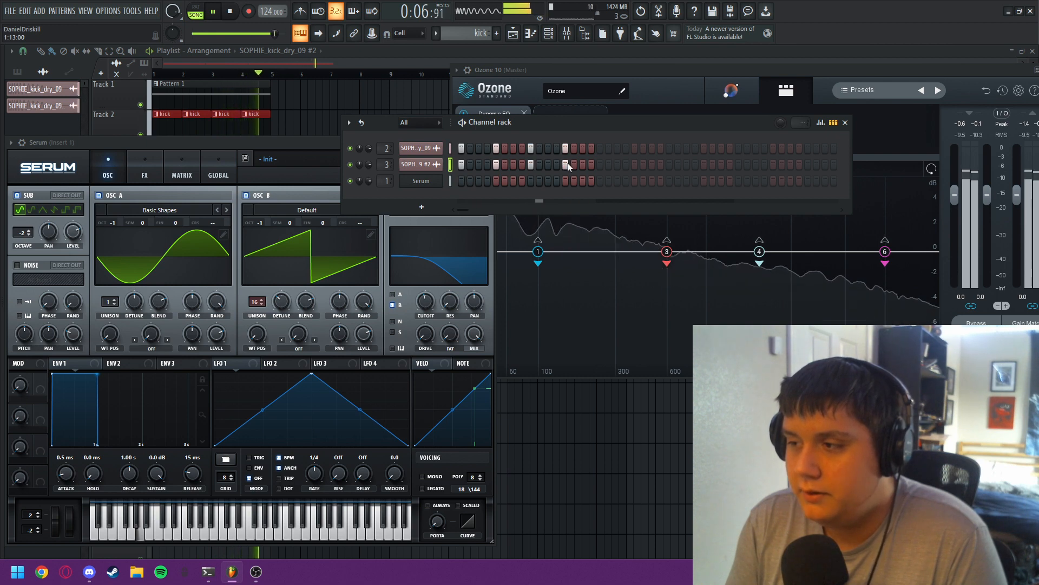
Route mixer Insert 3 as a sidechain to Insert 1 only, without a send to the Master
key("F9")
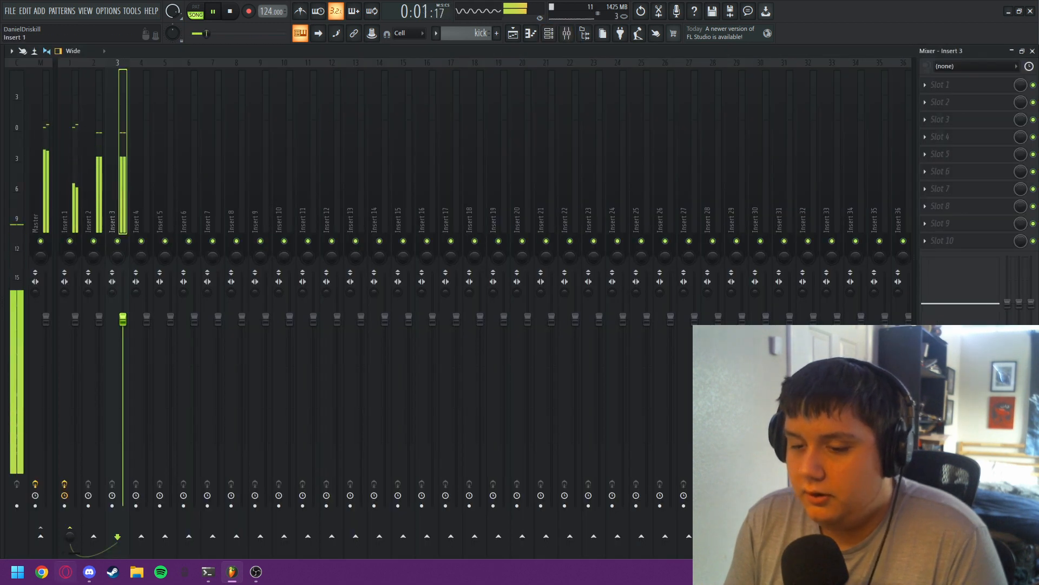
left_click(60, 184)
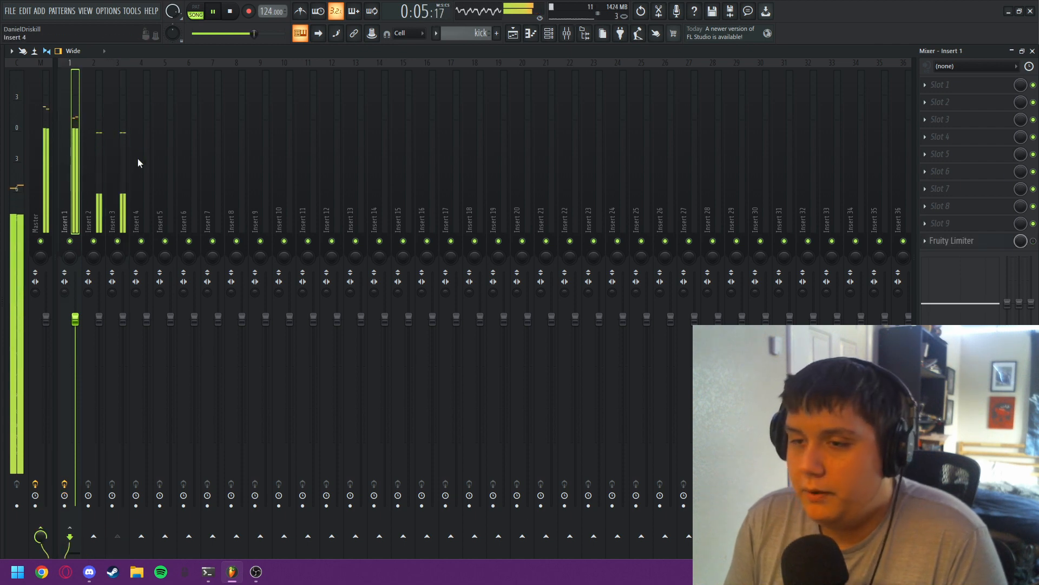
left_click(119, 209)
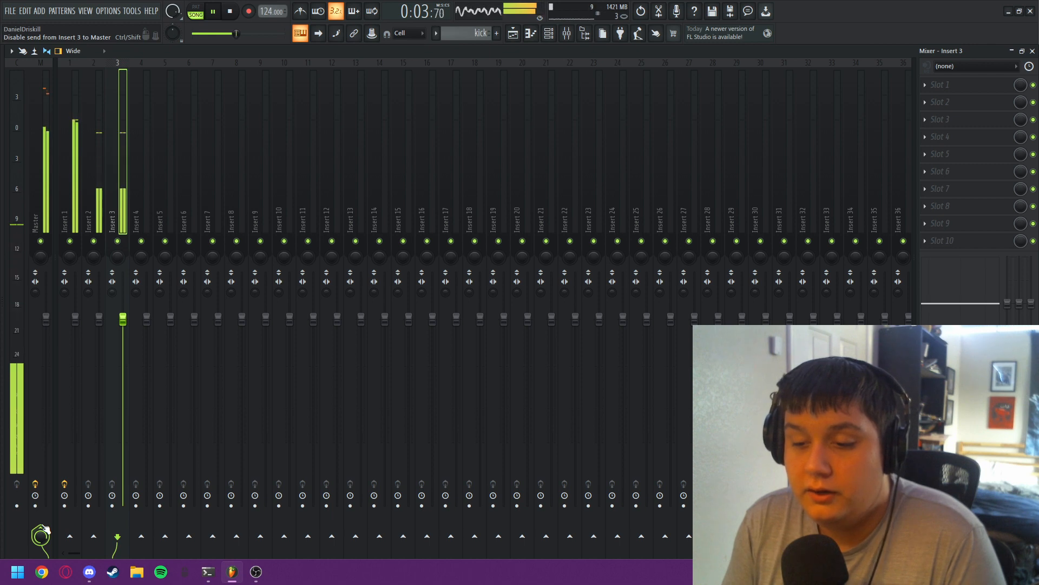
right_click(68, 536)
left_click(83, 535)
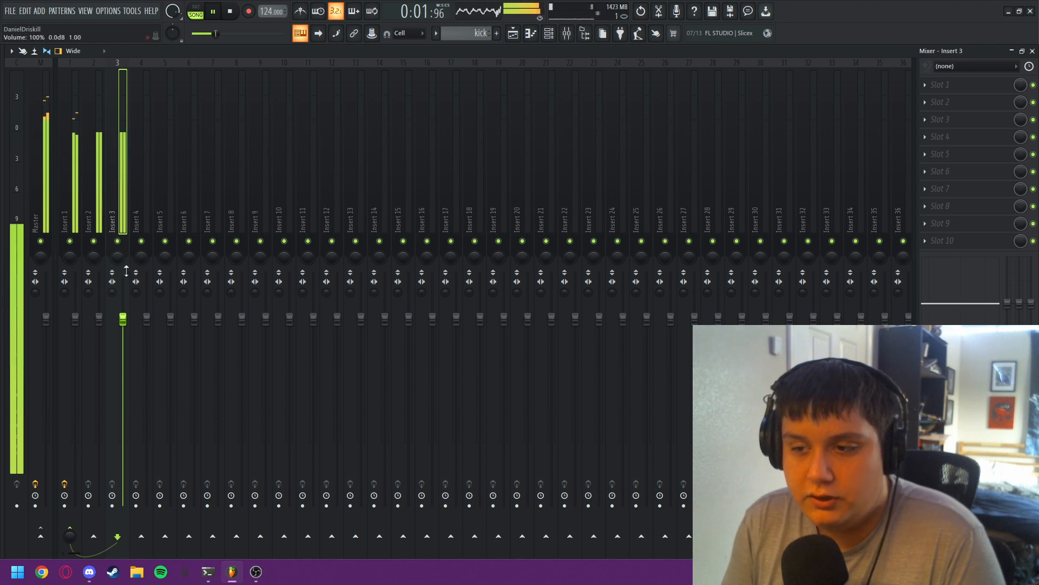
Solo Insert 3 in the mixer to check its output, and turn Inserts 1, 2 and 3 back on
right_click(119, 241)
left_click(70, 241)
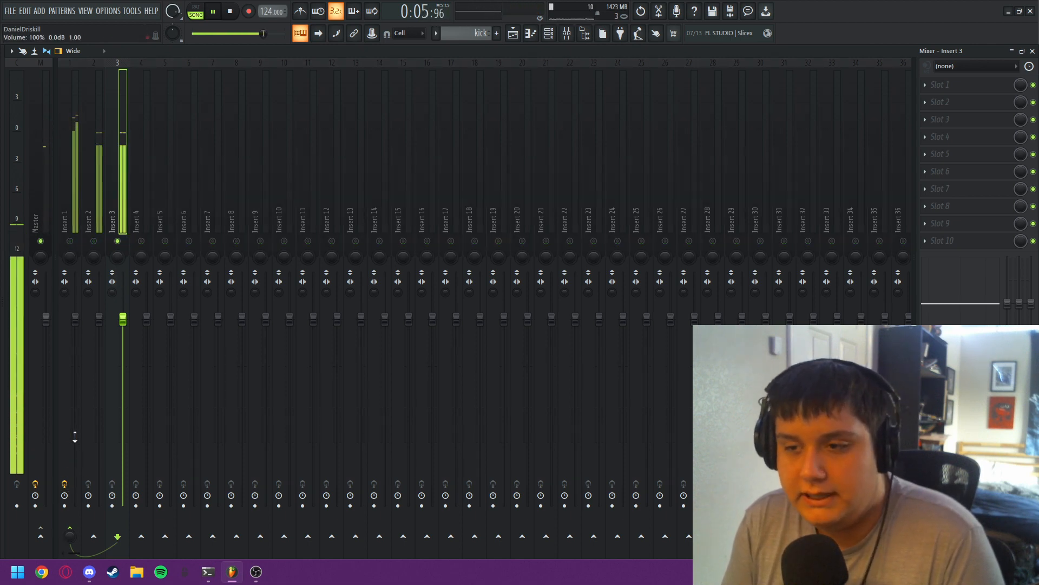
left_click(71, 241)
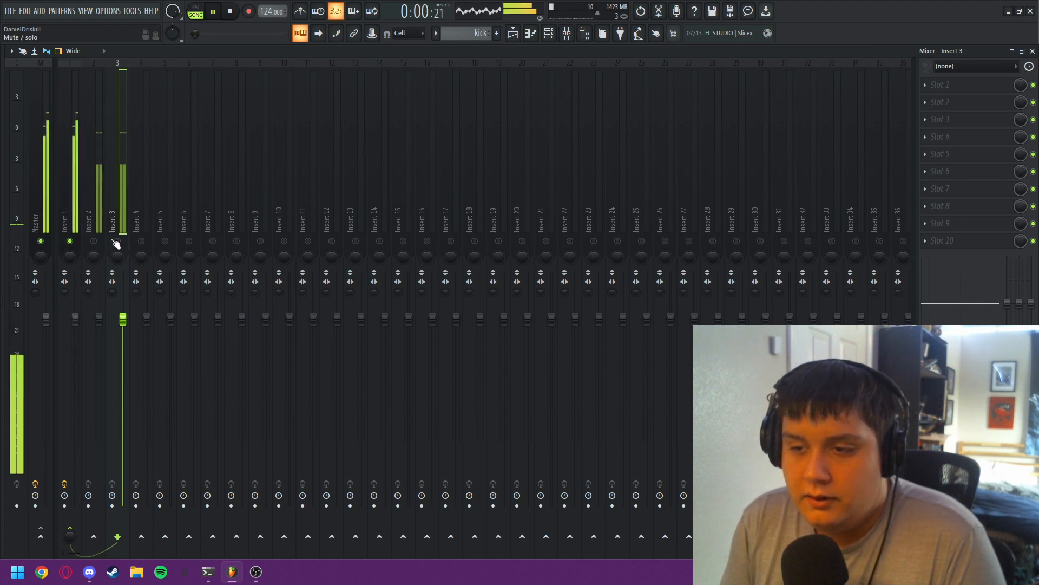
left_click(88, 183)
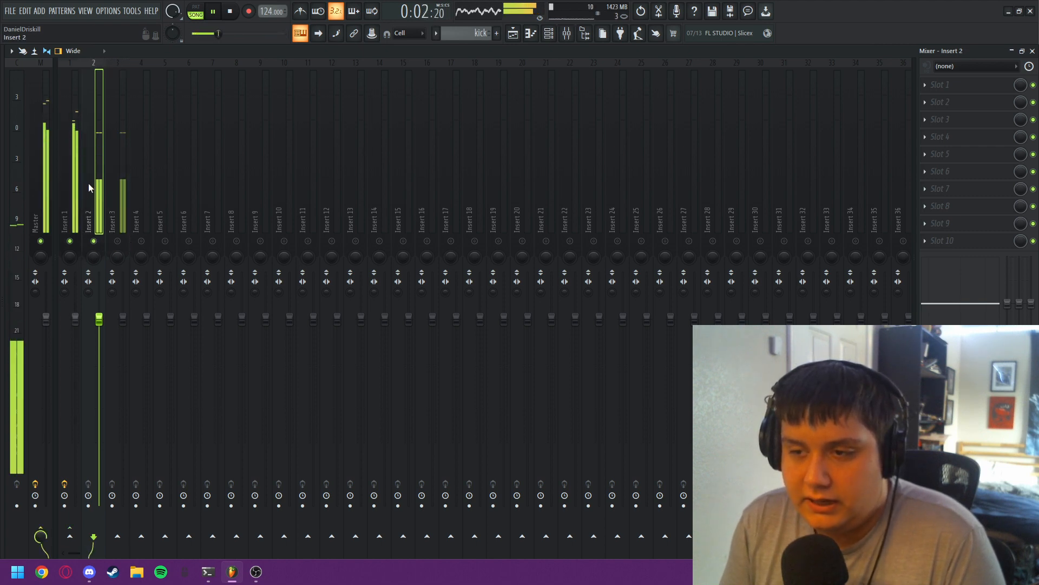
left_click(118, 242)
Delete the Fruity Limiter from Insert 1's slot 10 and load a fresh Fruity Limiter there
left_click(76, 227)
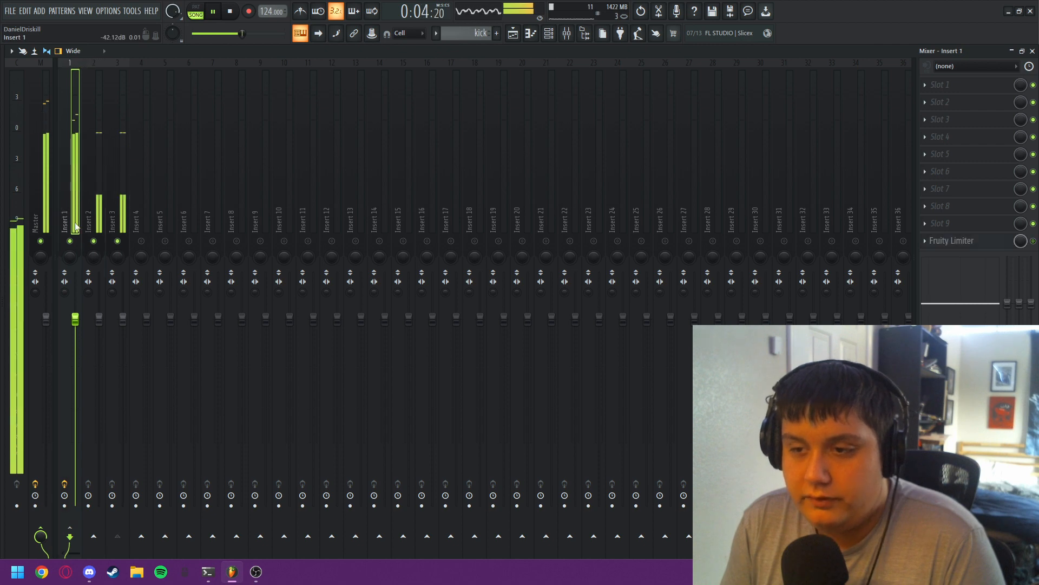
left_click(966, 245)
left_click(924, 240)
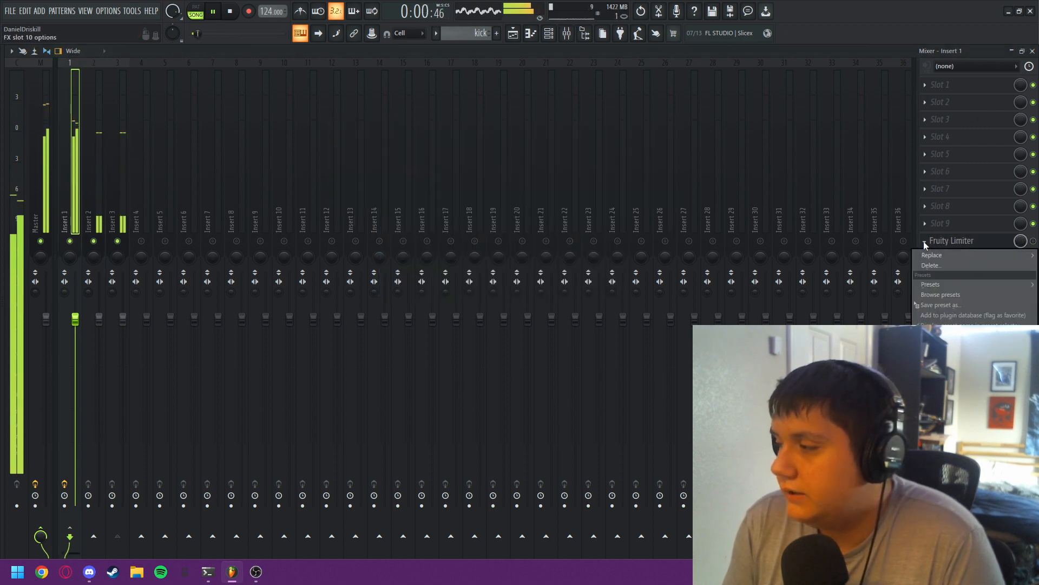
left_click(927, 265)
left_click(629, 320)
left_click(940, 238)
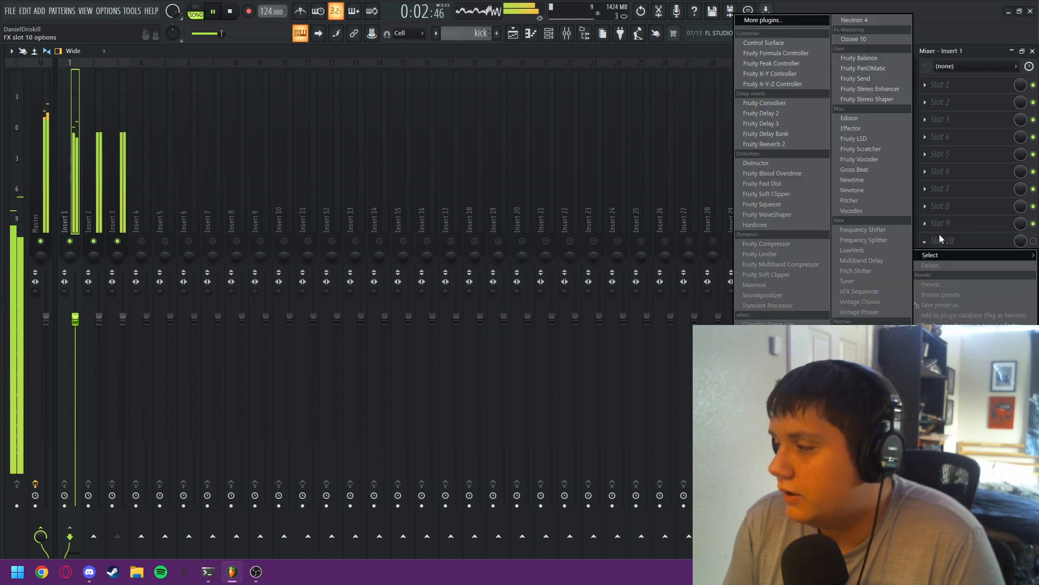
left_click(776, 254)
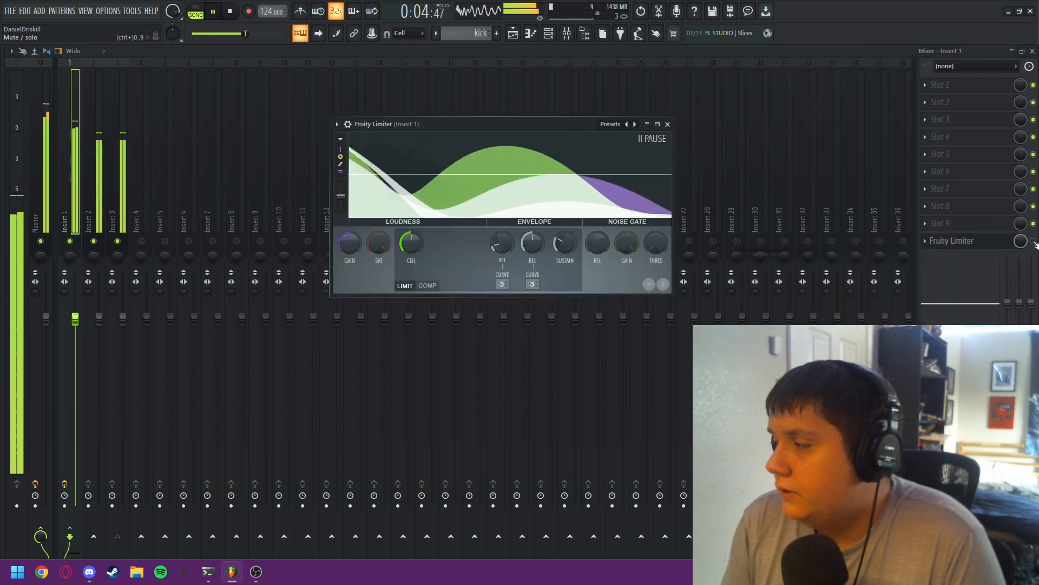
Enable the Fruity Limiter slot on Insert 1 and reposition the plugin's window over the mixer
left_click(947, 246)
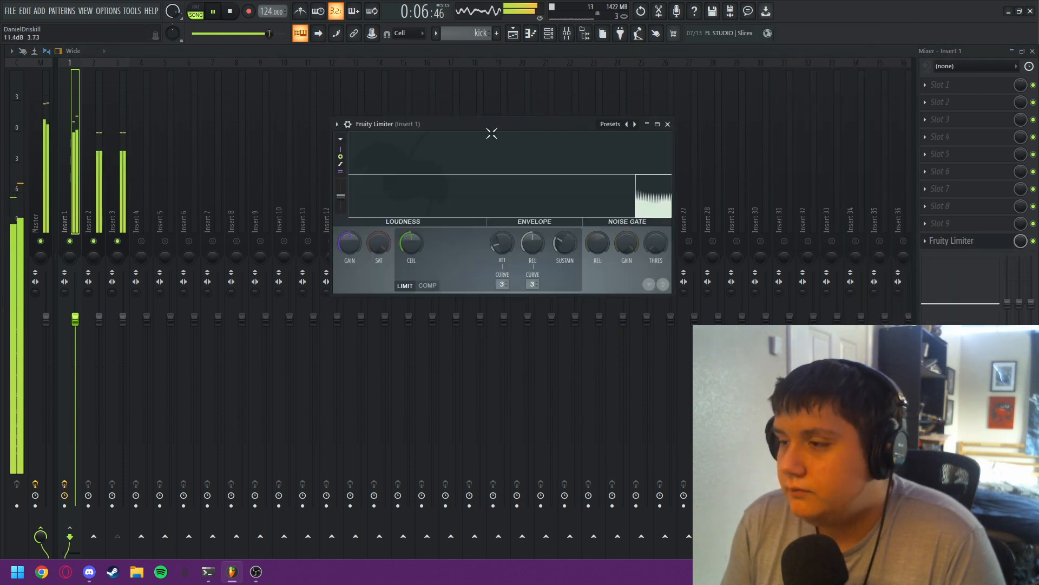
left_click_drag(455, 127, 275, 115)
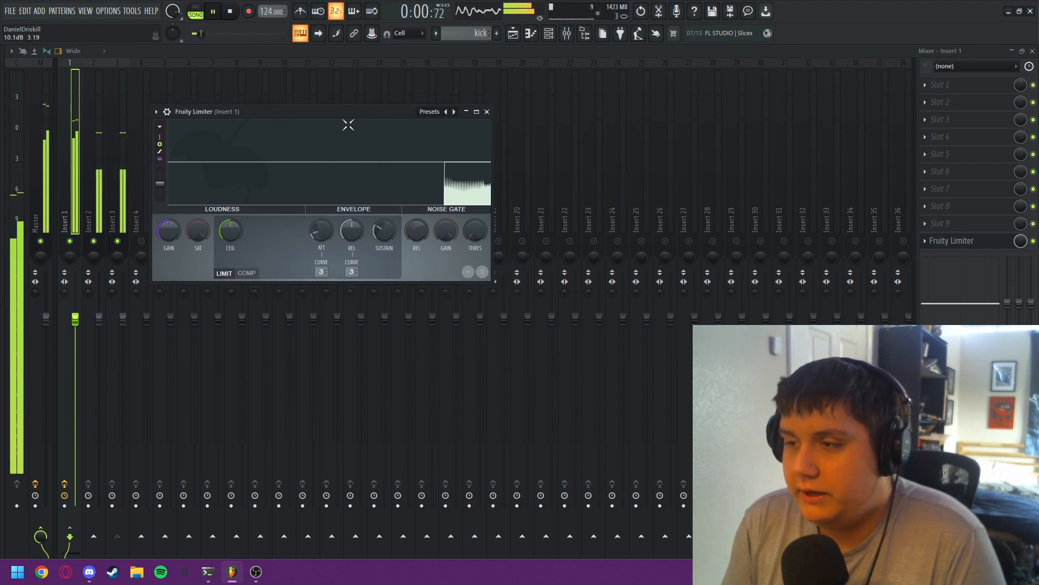
left_click_drag(346, 113, 409, 108)
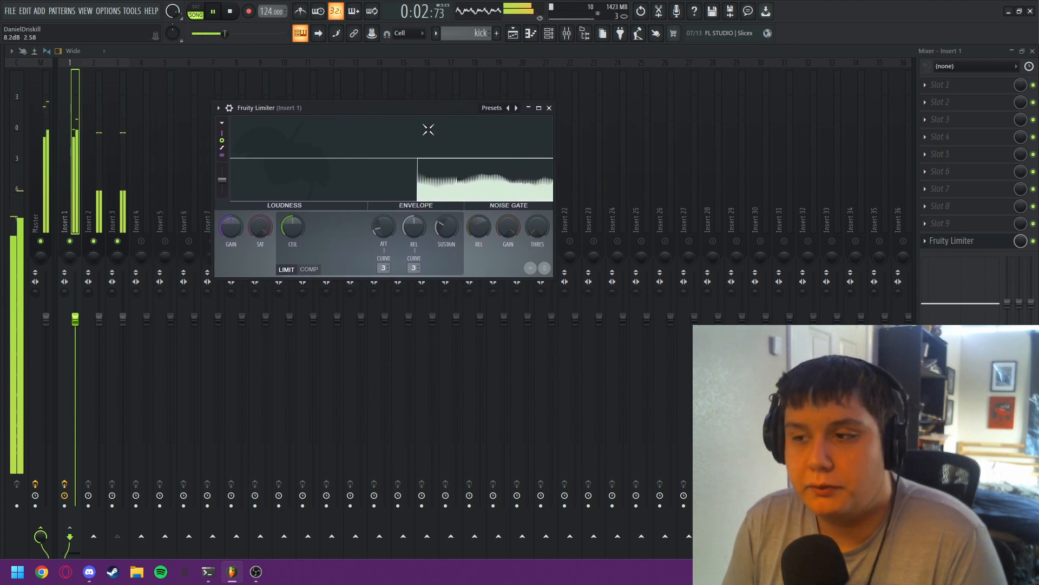
Switch Insert 1's Fruity Limiter to compressor mode and set its sidechain source to Insert 3
left_click(310, 270)
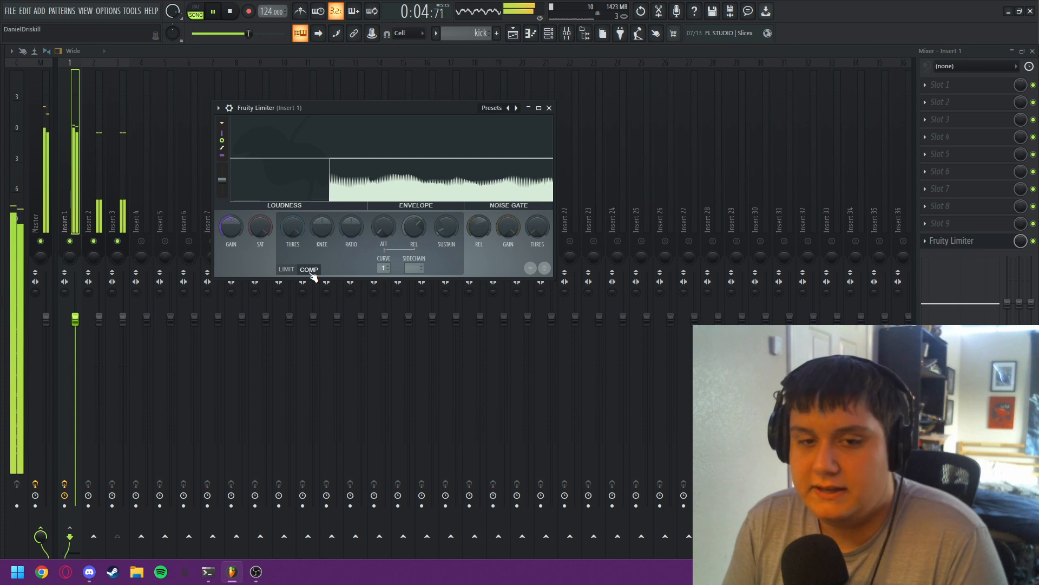
left_click(414, 268)
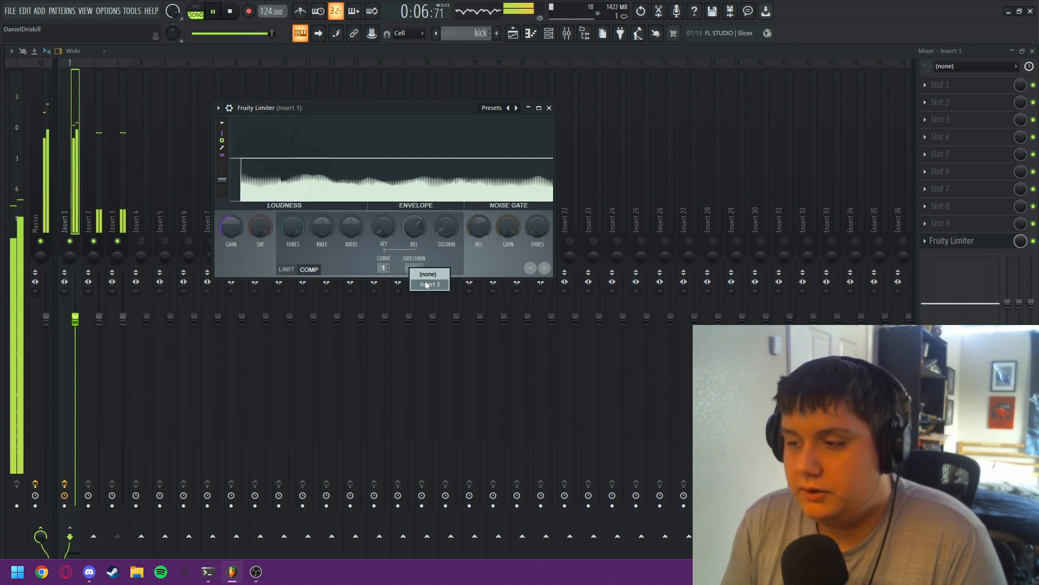
left_click(427, 285)
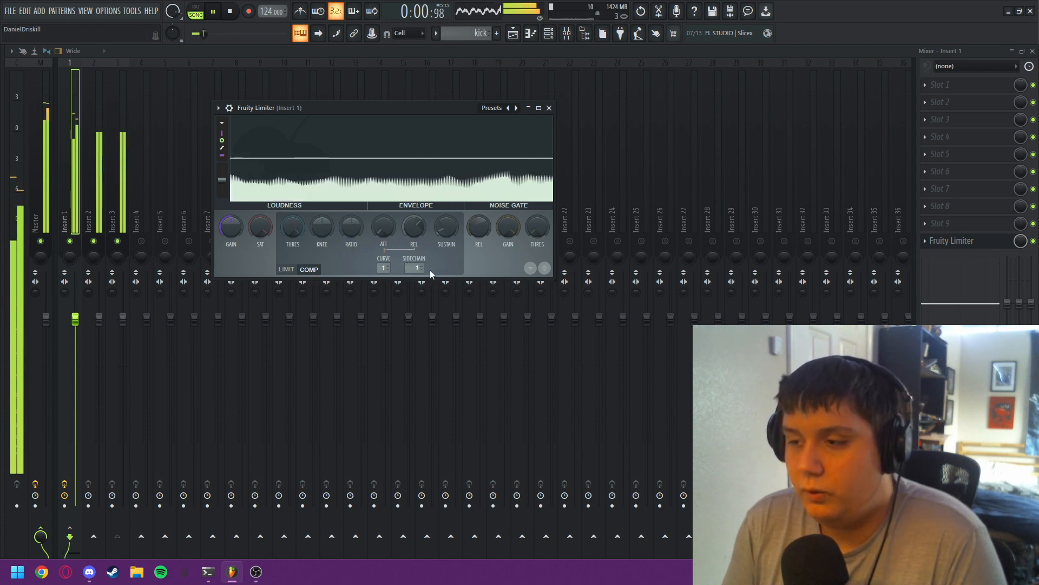
left_click(414, 268)
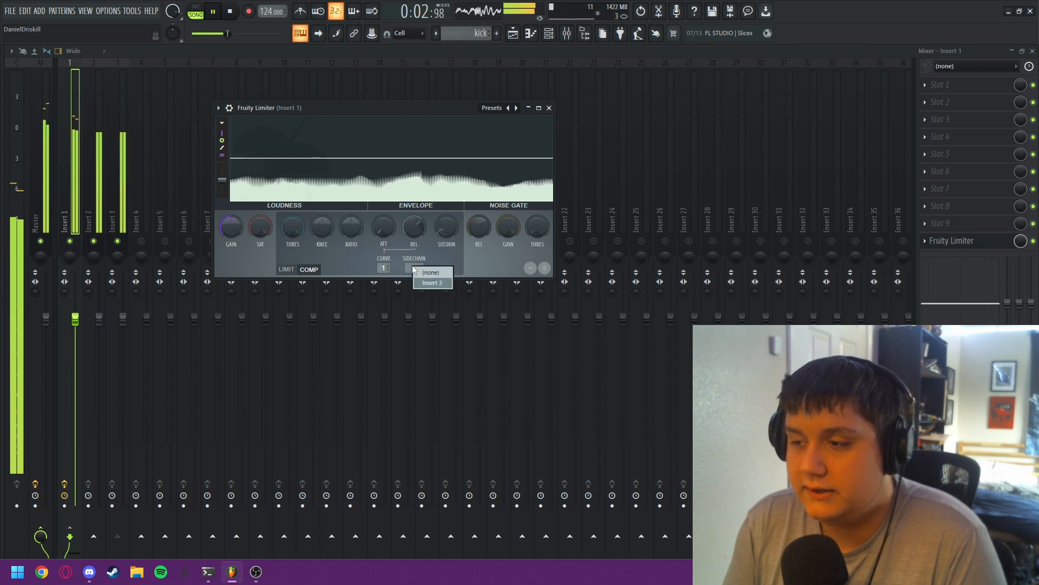
left_click(352, 266)
Raise the compressor's ratio and lower its threshold so the sidechain ducks the bass, and close the Fruity Limiter with playback stopped
left_click_drag(350, 227, 350, 195)
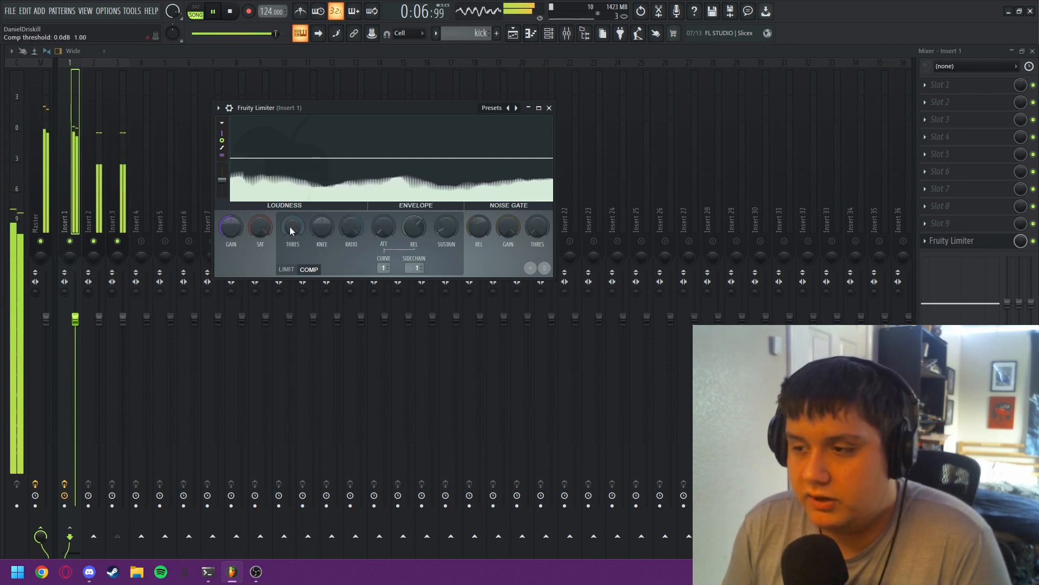
left_click_drag(290, 230, 290, 254)
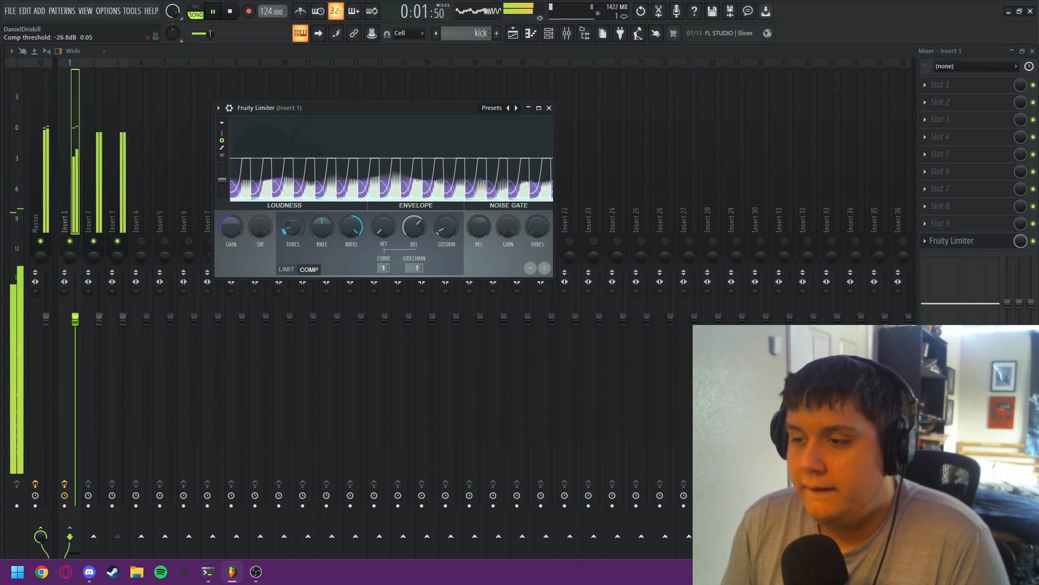
mouse_move(291, 226)
left_mouse_down()
mouse_move(291, 210)
mouse_move(291, 238)
mouse_move(291, 221)
left_mouse_up()
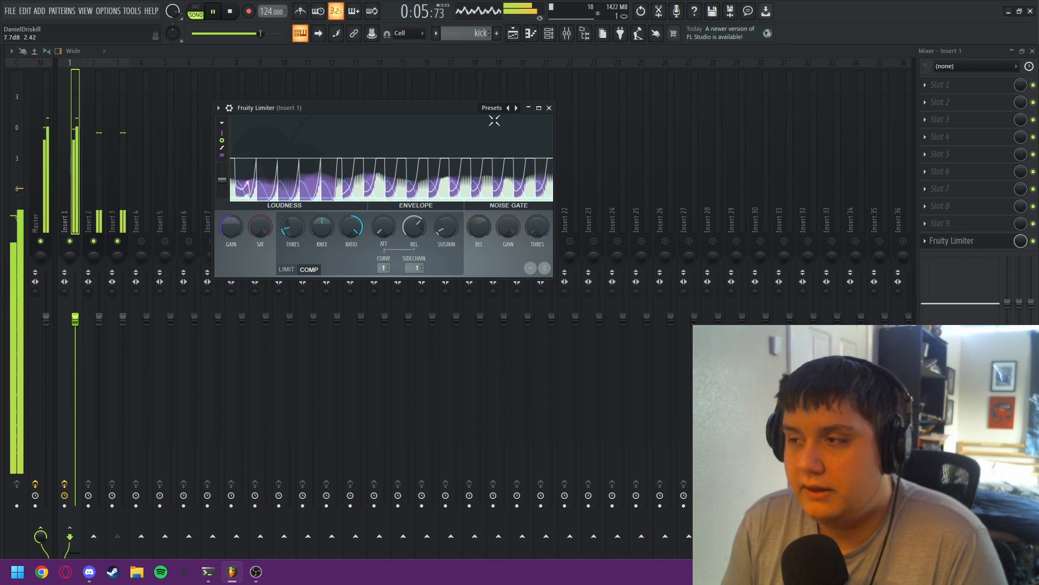
left_click(549, 108)
key("space")
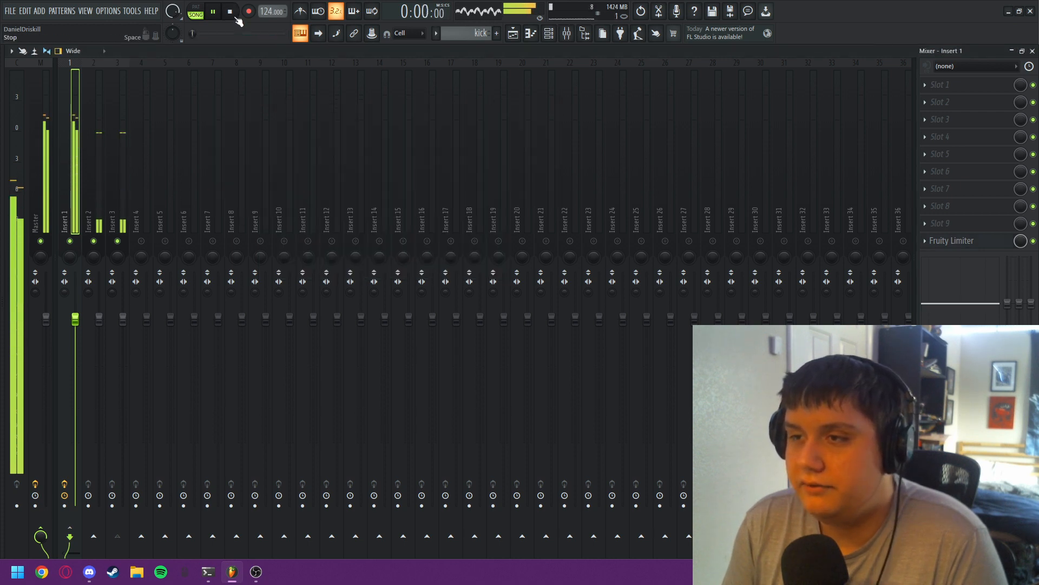
Open the recent project deep.flp without saving the current one
left_click(11, 11)
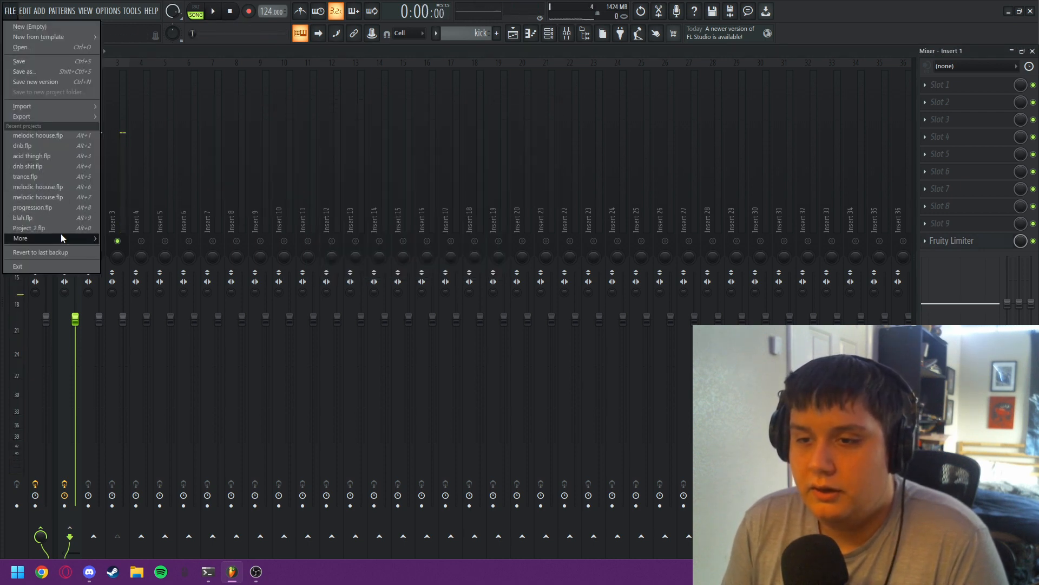
mouse_move(61, 235)
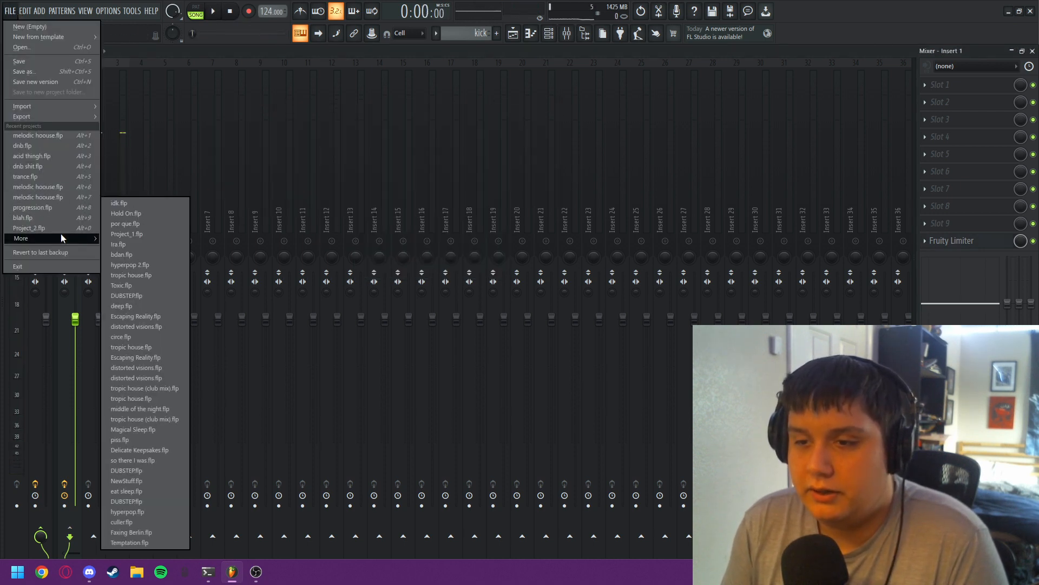
left_click(137, 307)
left_click(498, 312)
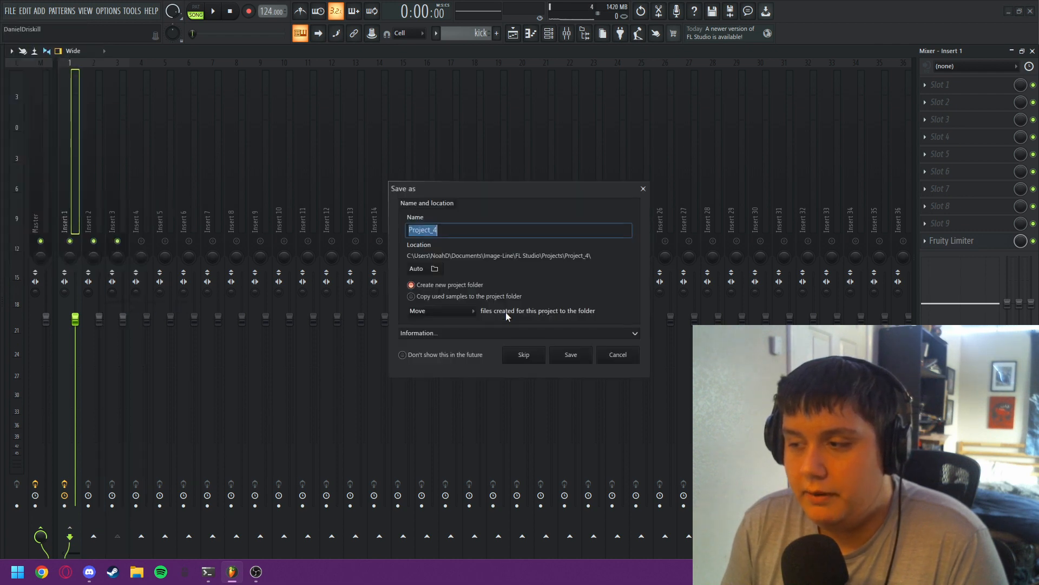
left_click(615, 360)
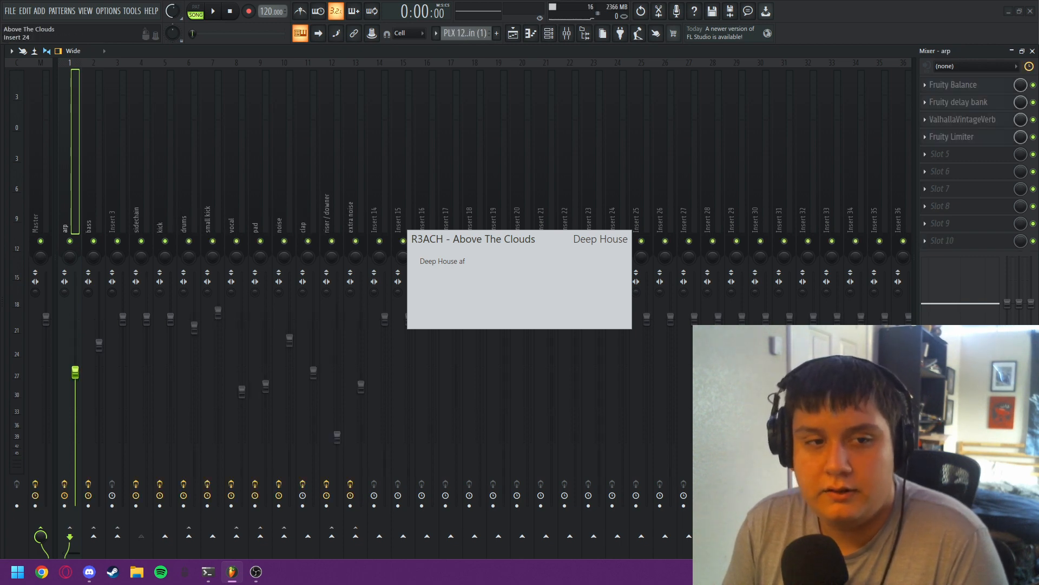
Solo the bass track in the mixer together with the sidechain track
left_click(1033, 50)
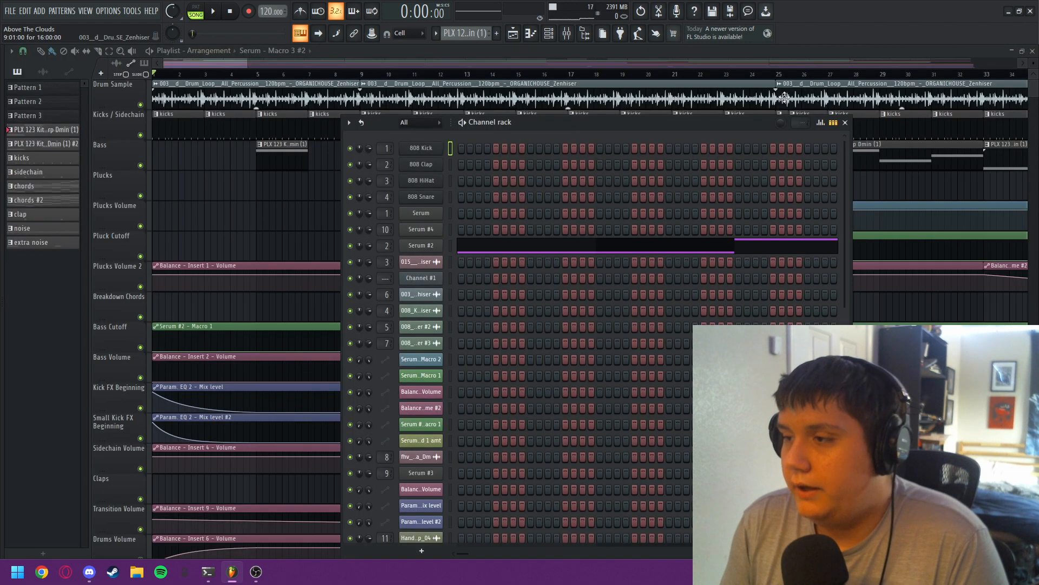
left_click(568, 36)
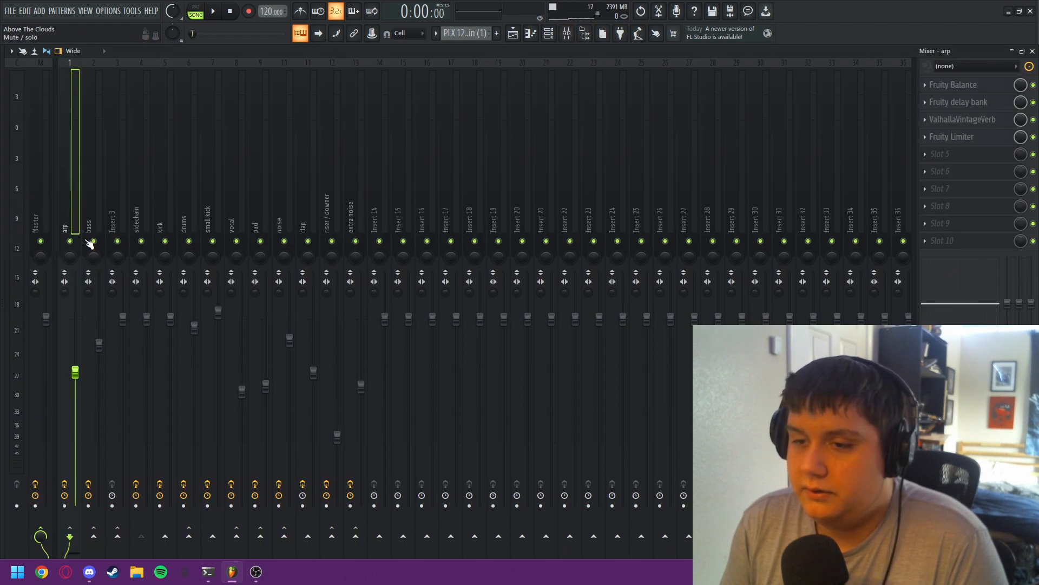
key("Right")
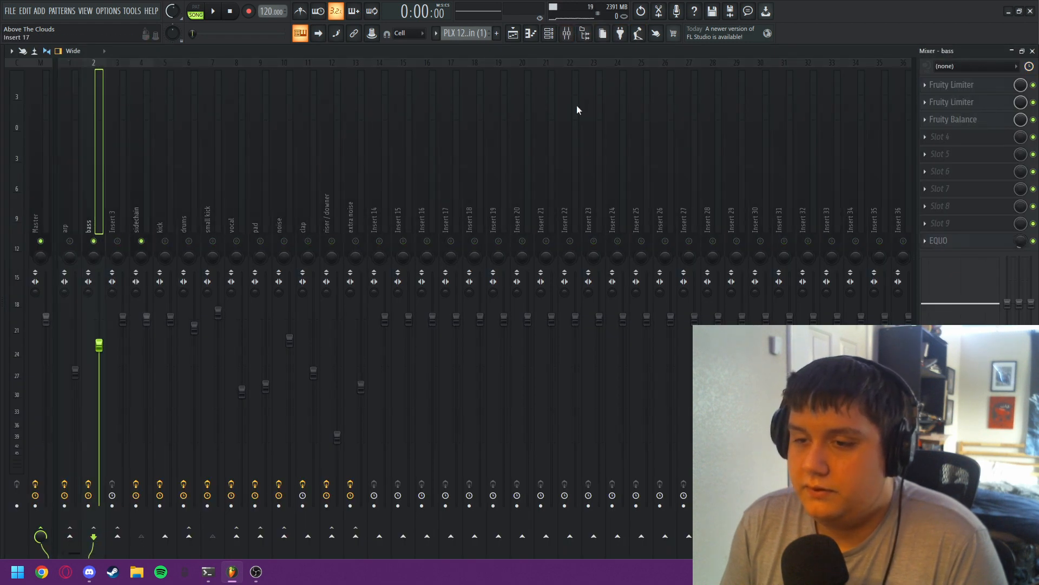
Close the mixer and channel rack and play the arrangement from 2:56 in the playlist
left_click(1032, 50)
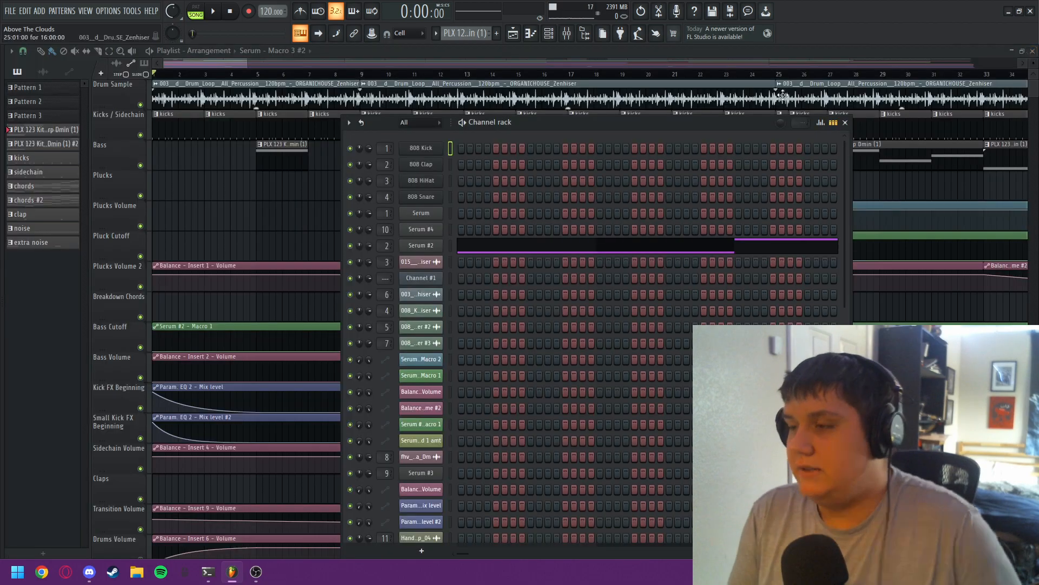
left_click(846, 124)
scroll(527, 202, "down", 6)
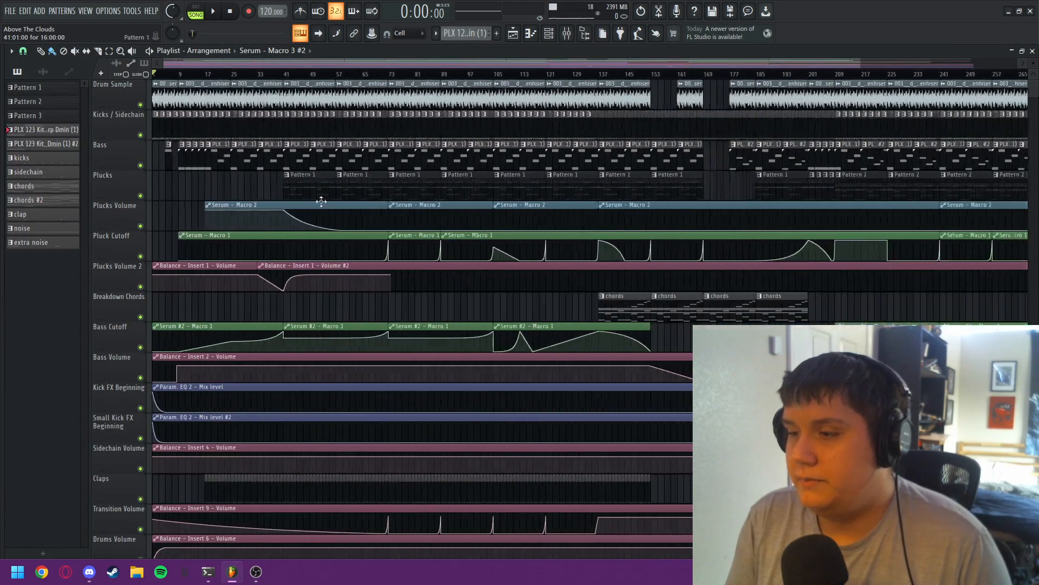
scroll(398, 159, "up", 1)
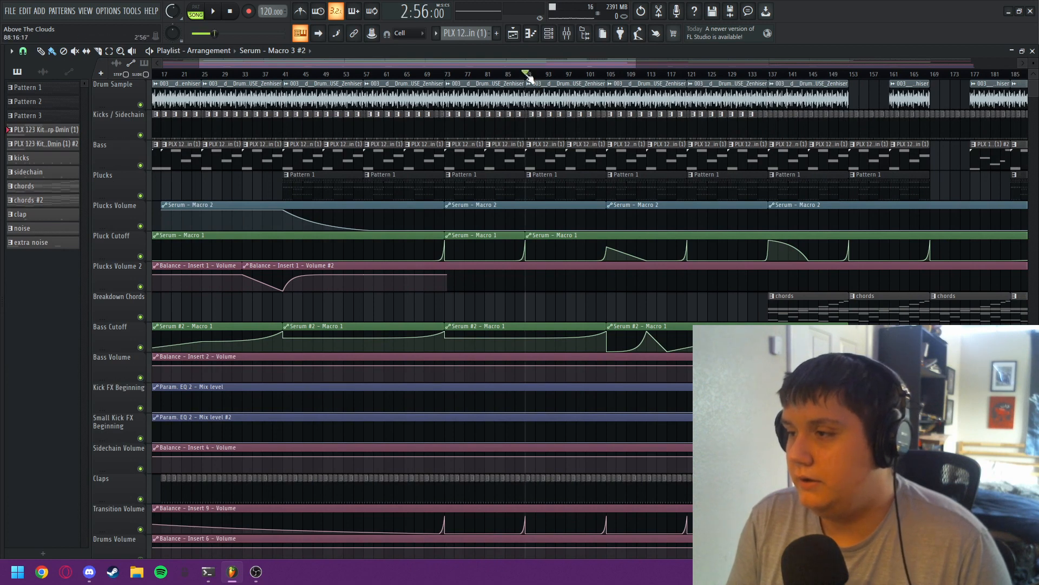
key("space")
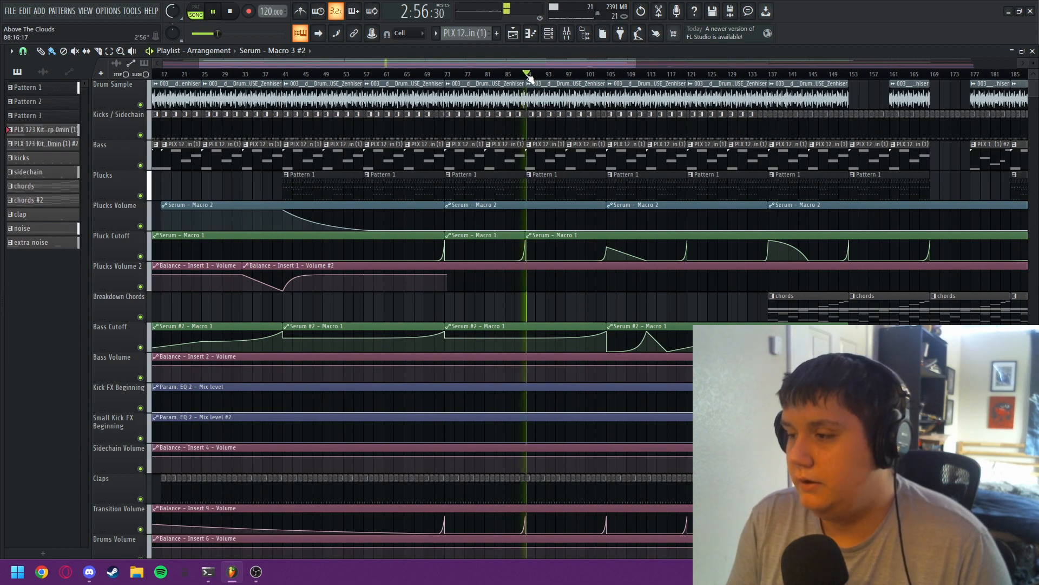
Examine the oscillator and effects pages of the bass patch in Serum #2, and close the synth and channel rack
left_click(566, 34)
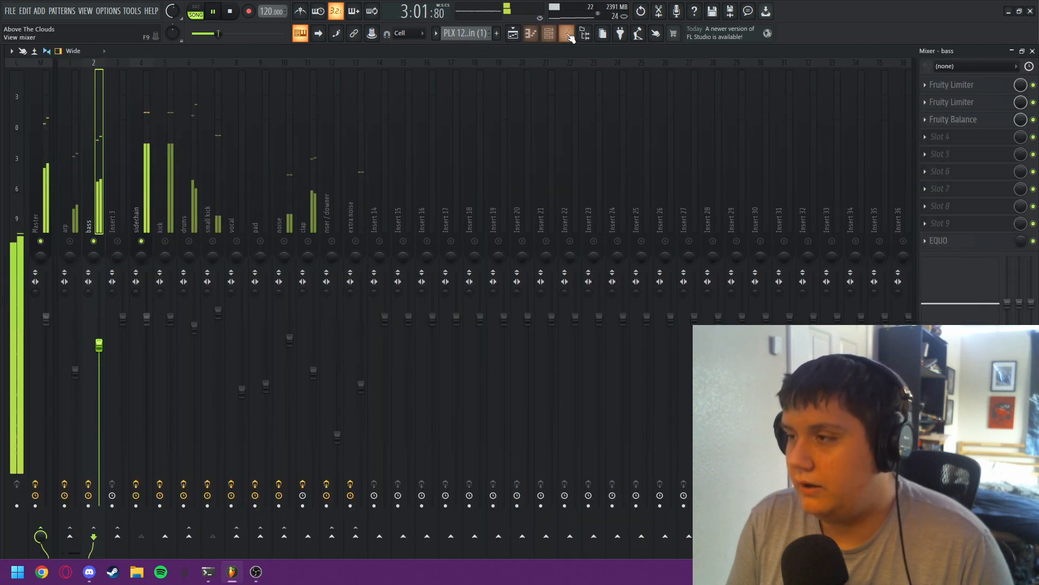
left_click(549, 33)
left_click(432, 246)
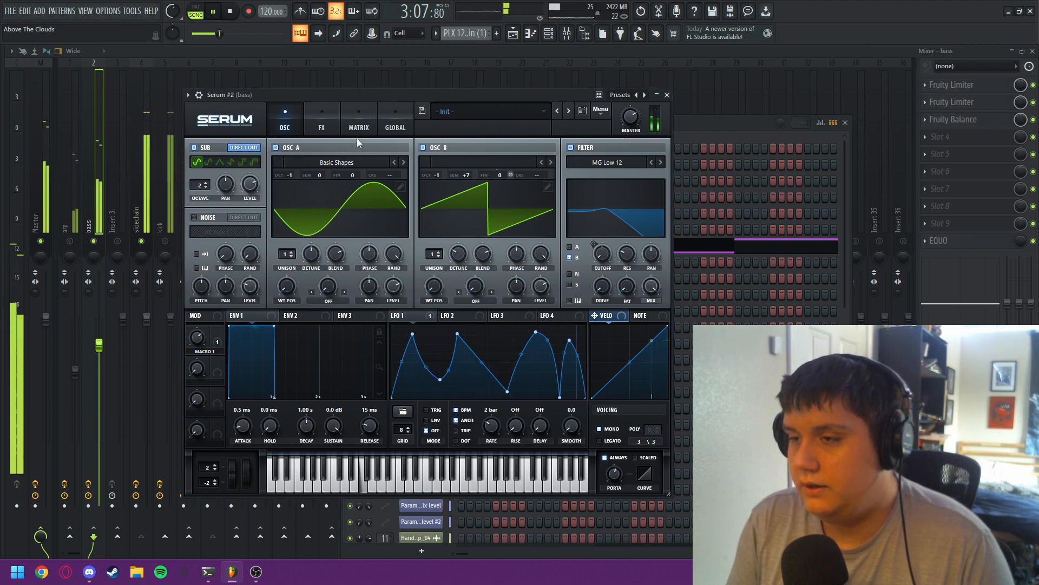
left_click_drag(329, 90, 343, 82)
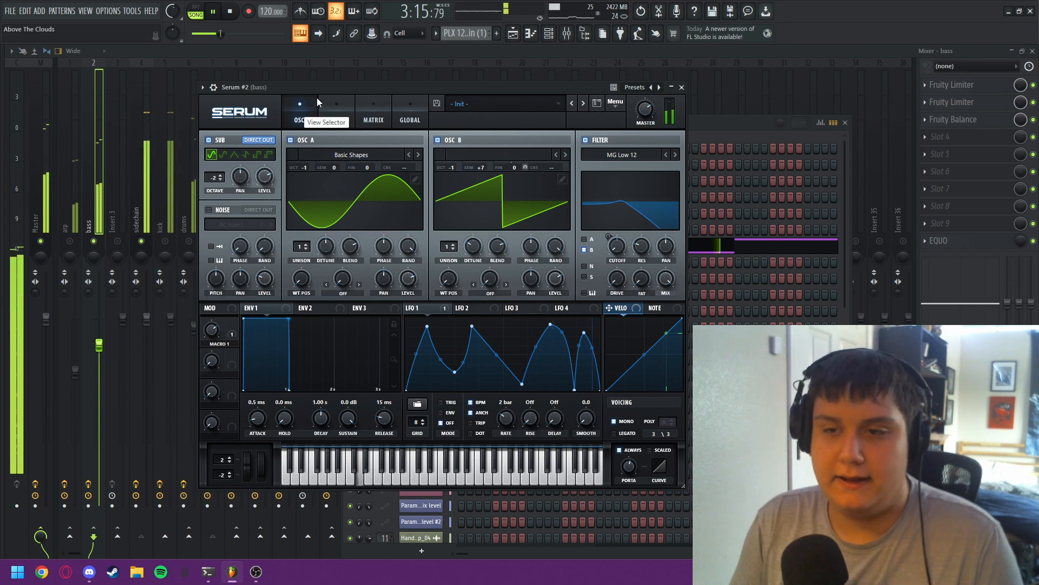
left_click(341, 110)
left_click(299, 117)
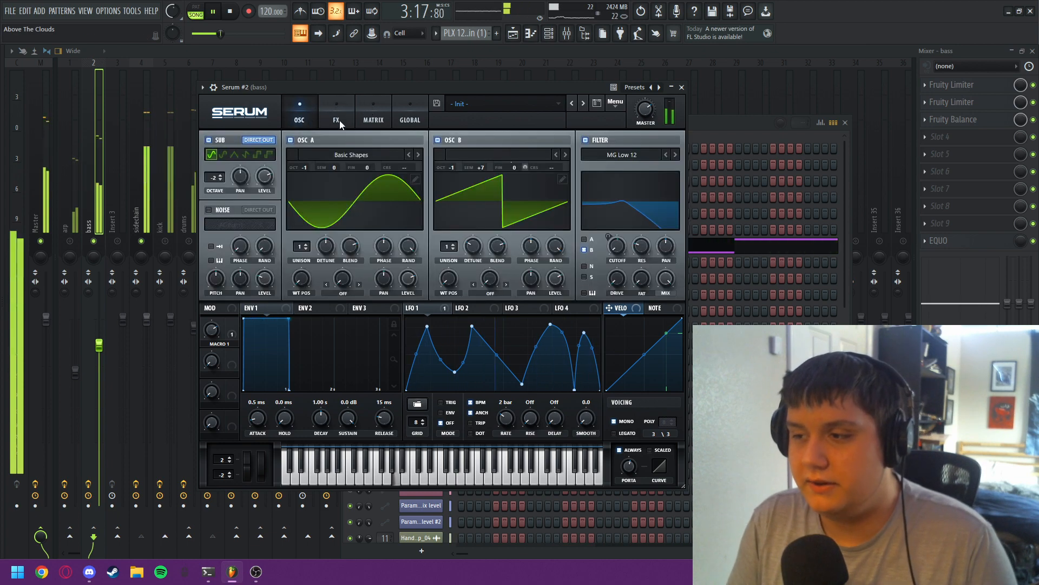
left_click(682, 87)
left_click(845, 123)
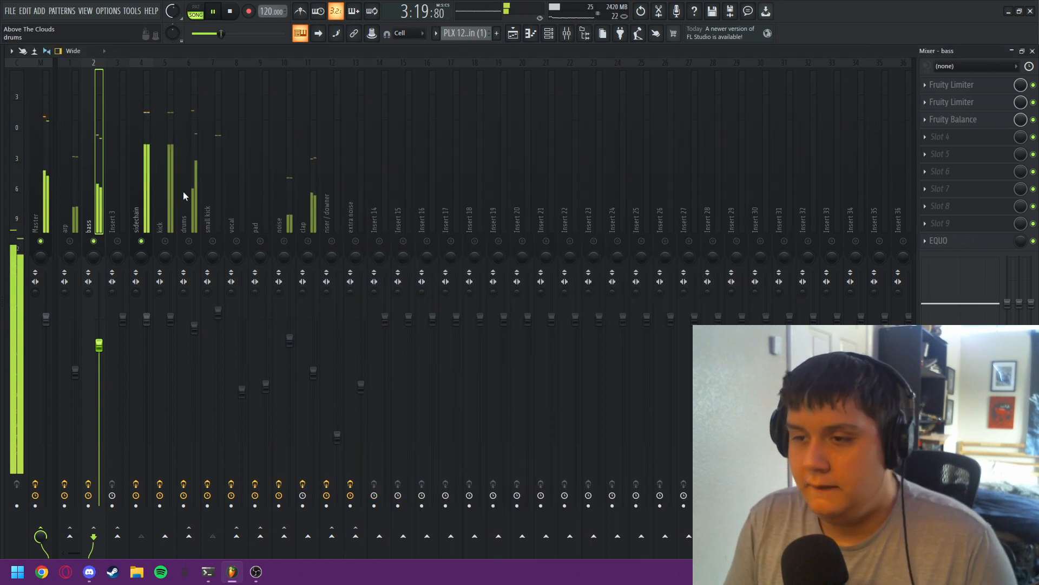
Bring the kick track in alongside the bass and review the effects on the sidechain, kick and bass tracks
left_click(135, 205)
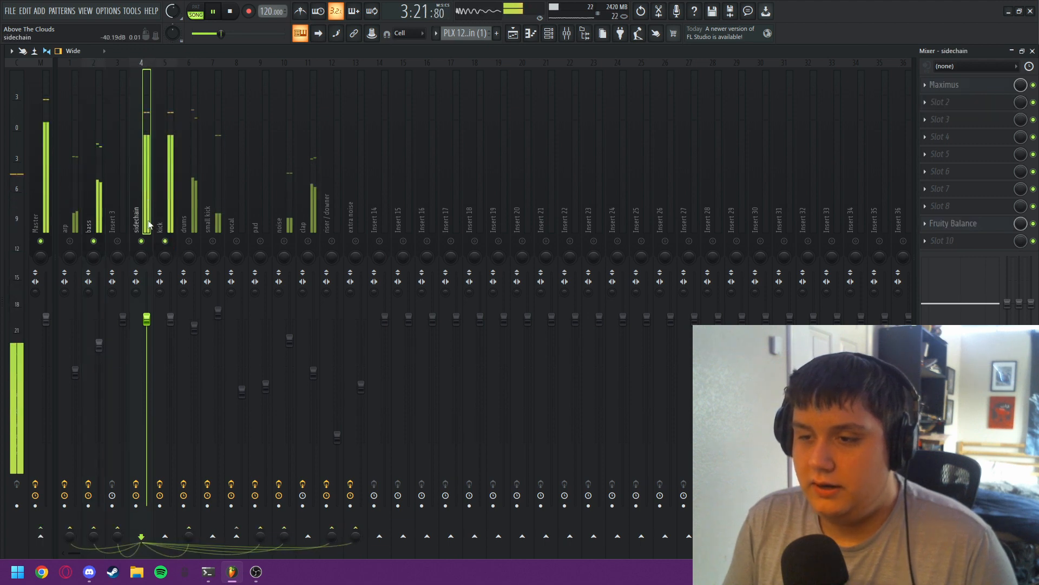
left_click(89, 216)
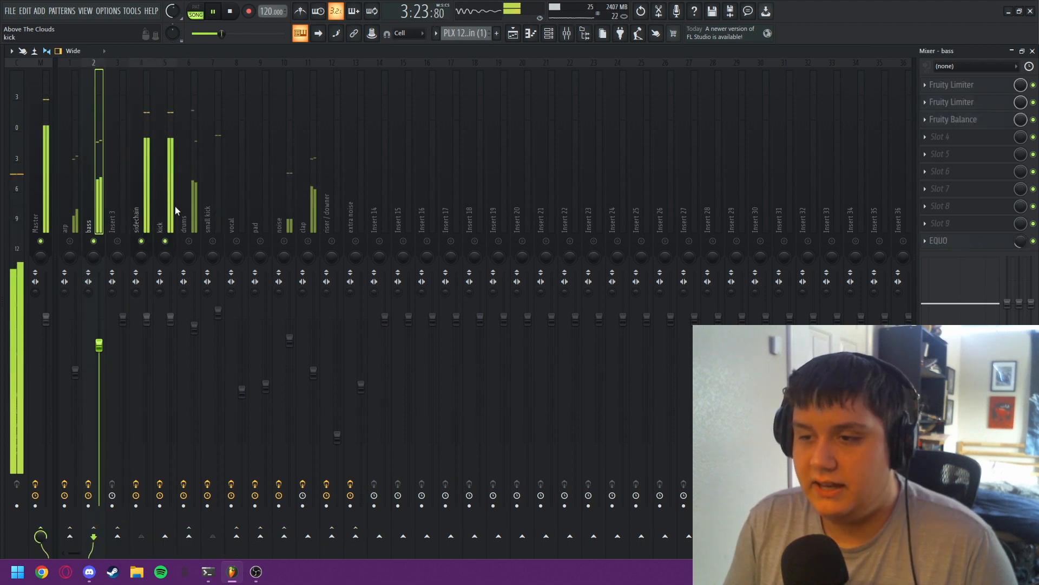
left_click(159, 215)
left_click(89, 217)
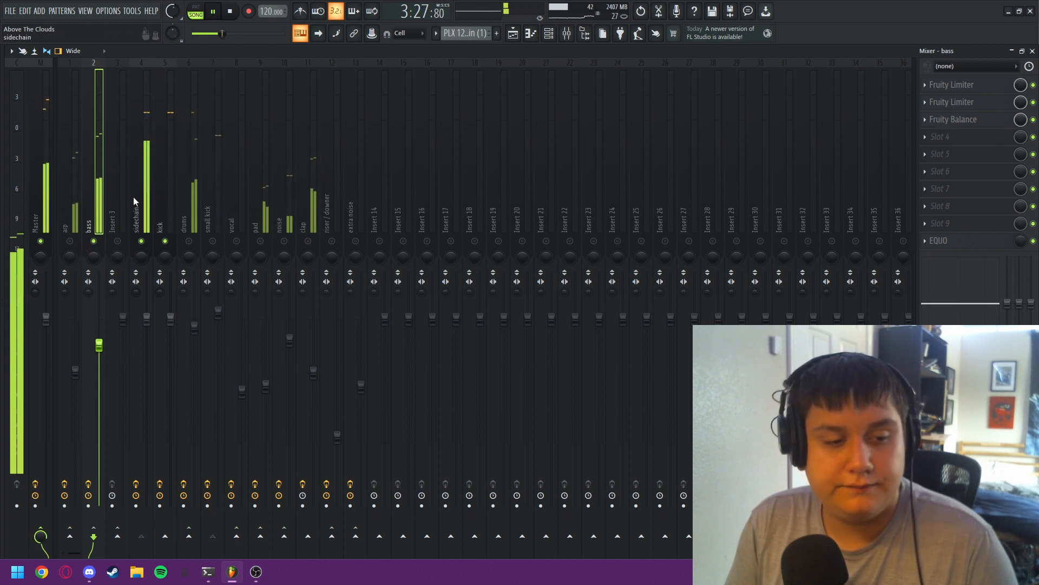
Turn all mixer tracks back on and solo the arp track together with the sidechain track
right_click(94, 241)
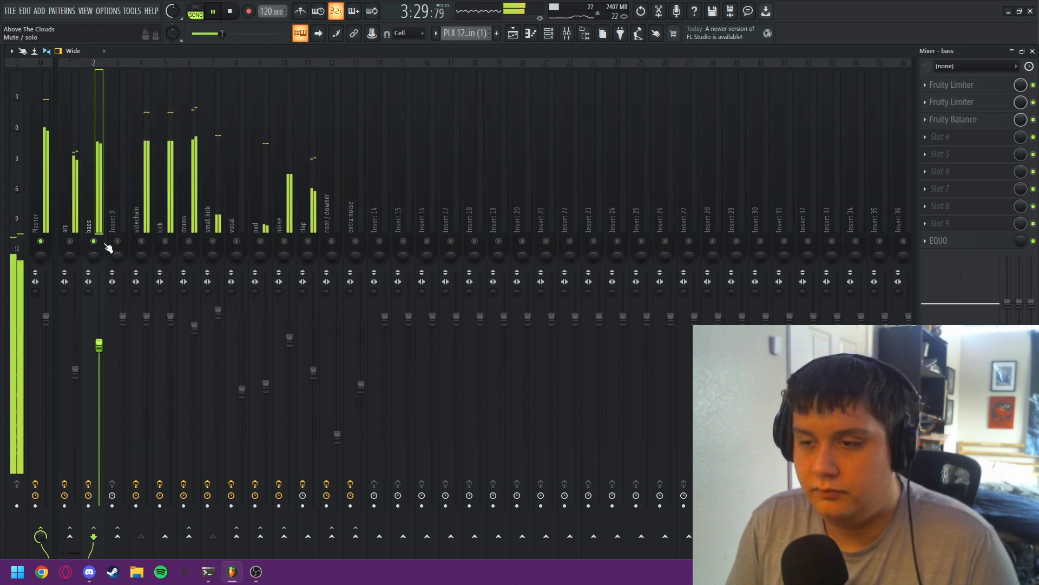
right_click(95, 242)
left_click(80, 167)
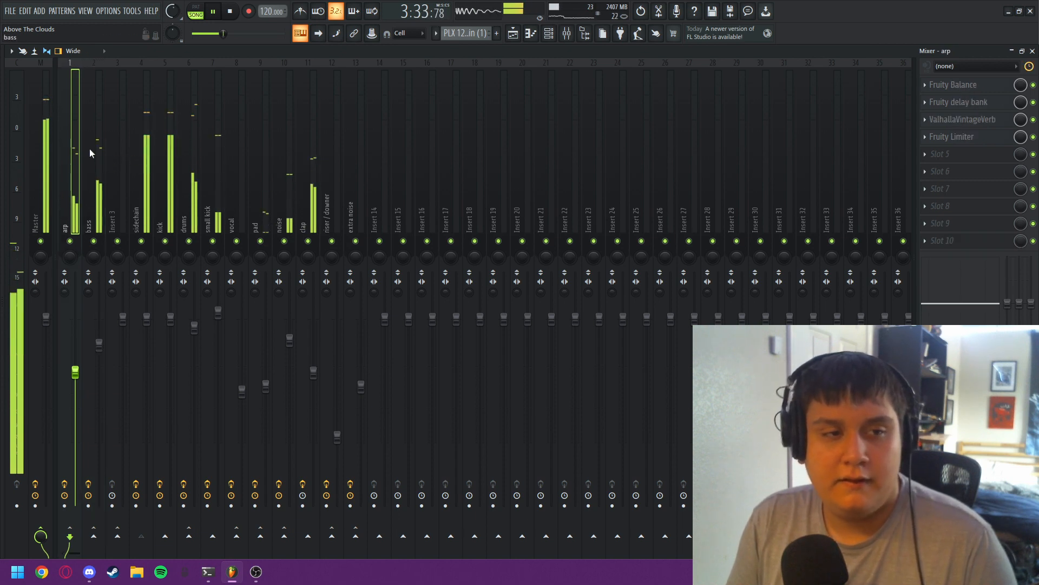
right_click(69, 242)
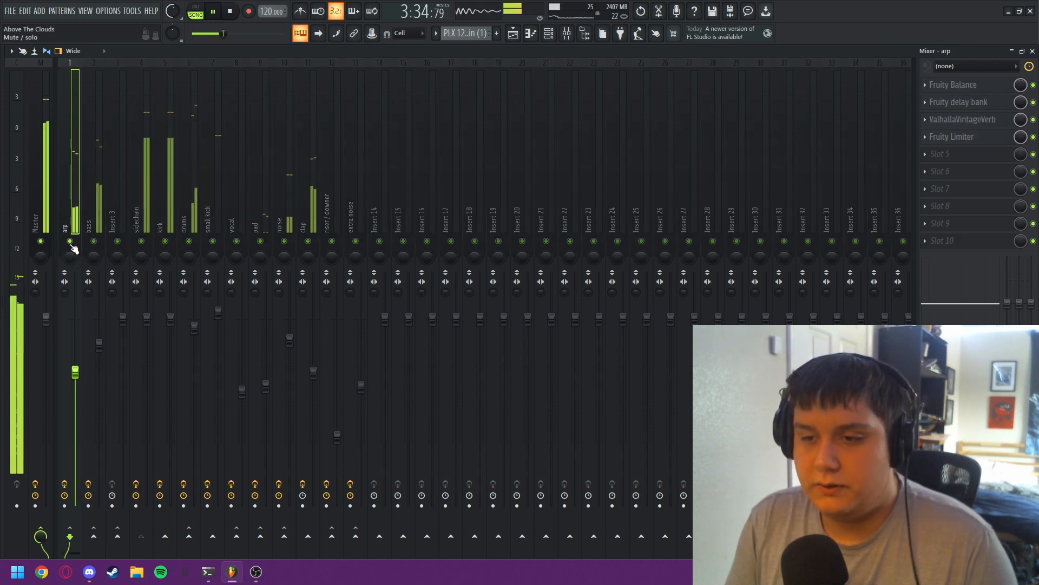
left_click(141, 241)
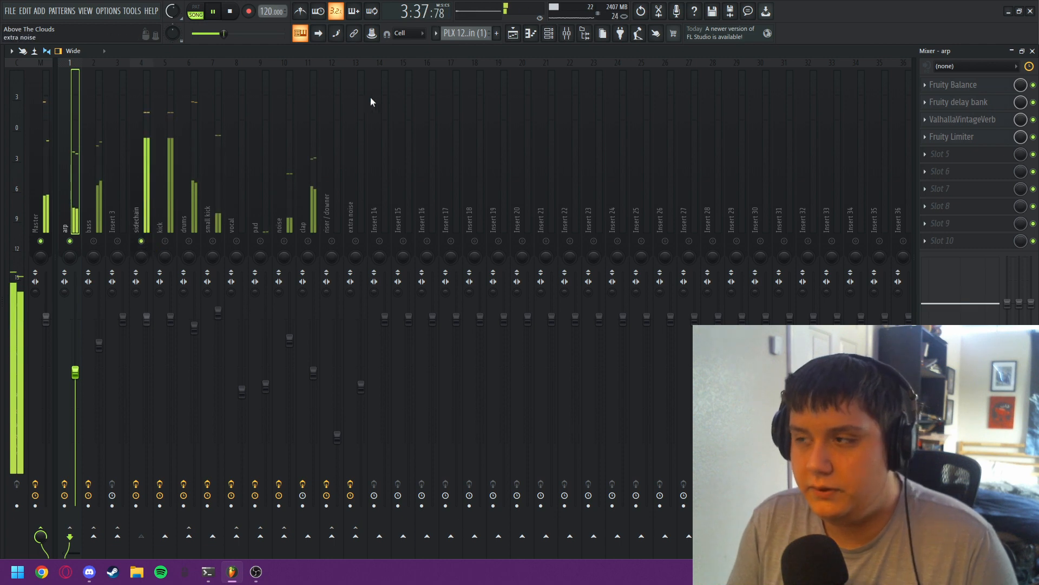
left_click(563, 34)
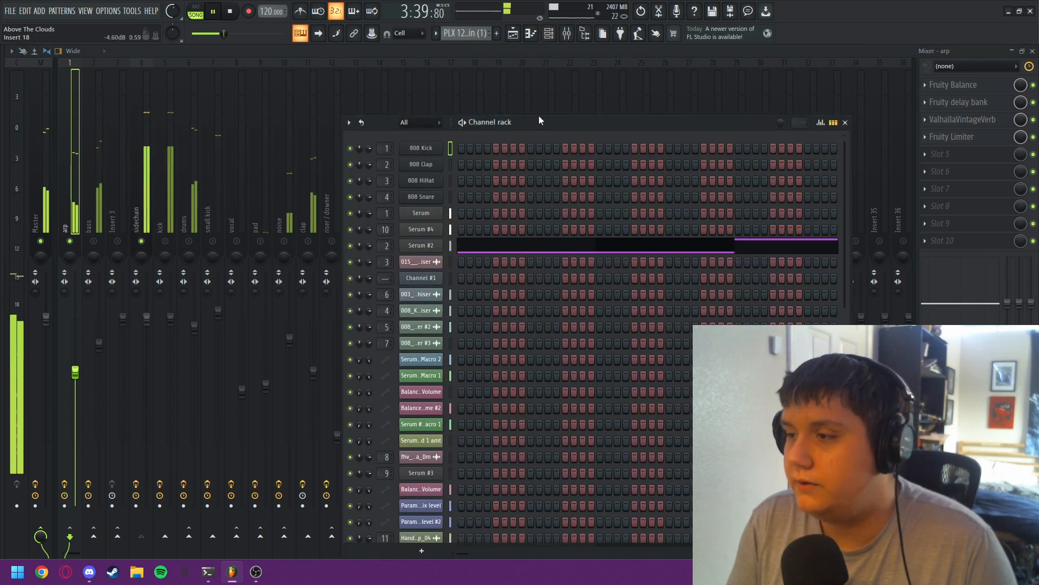
left_click_drag(538, 115, 560, 57)
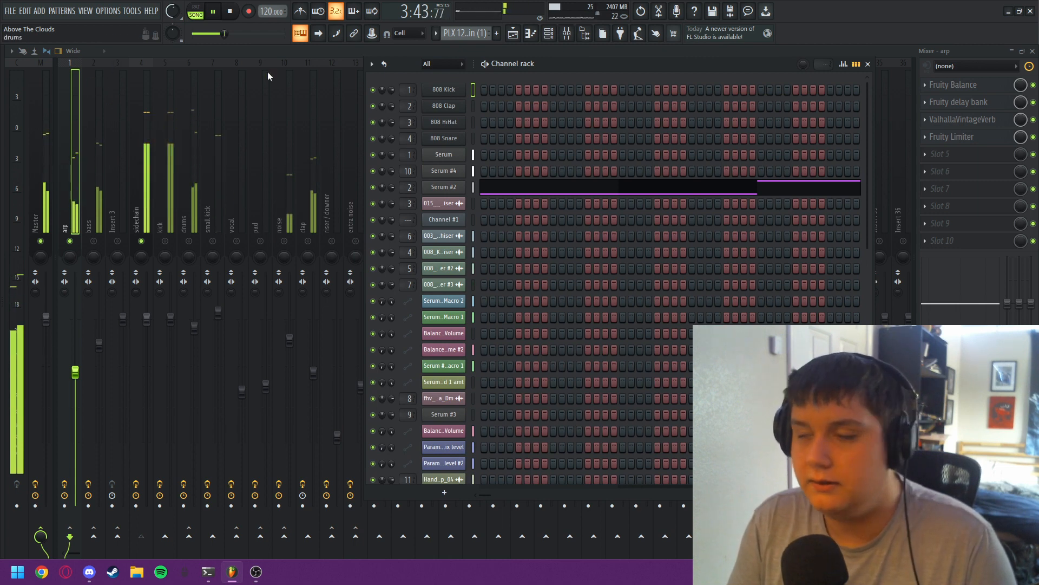
left_click(868, 64)
Turn on the kick and drums tracks in the mixer and mute the arp
left_click(165, 242)
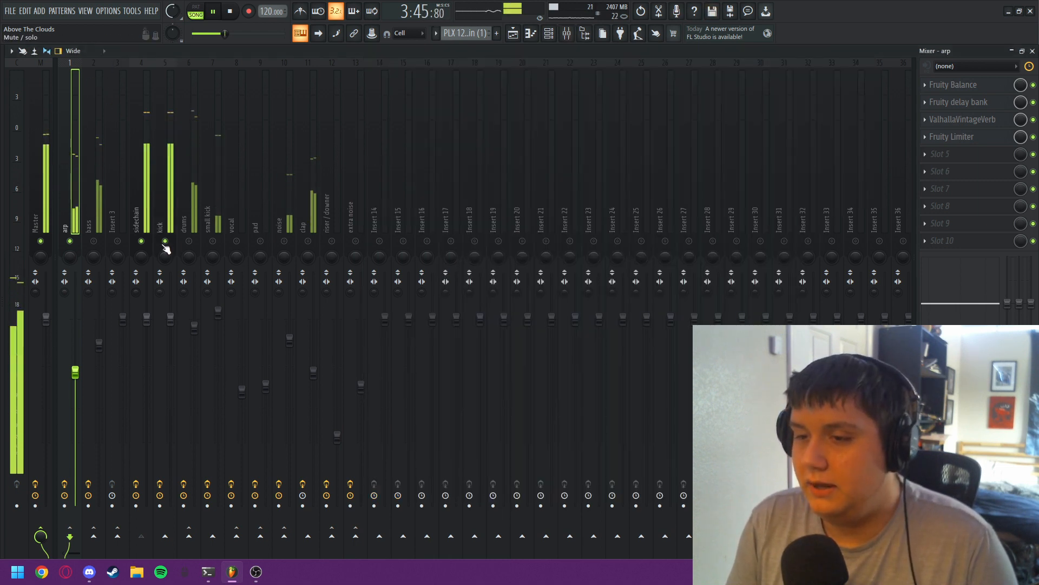
left_click(190, 241)
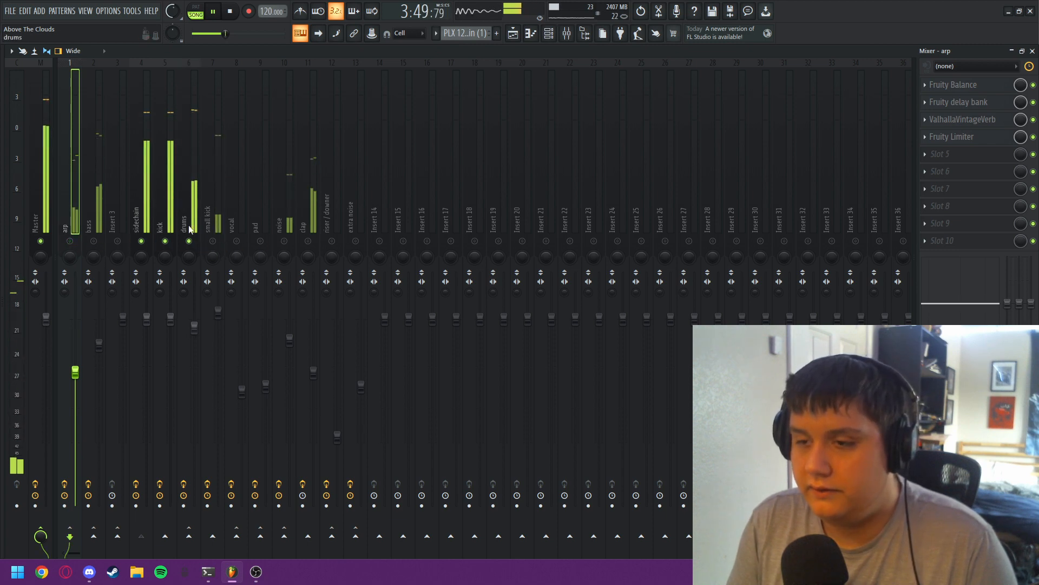
Inspect the Fruity Limiter on the drums track, close it, and mute the drums in the mixer
left_click(186, 247)
left_click(945, 89)
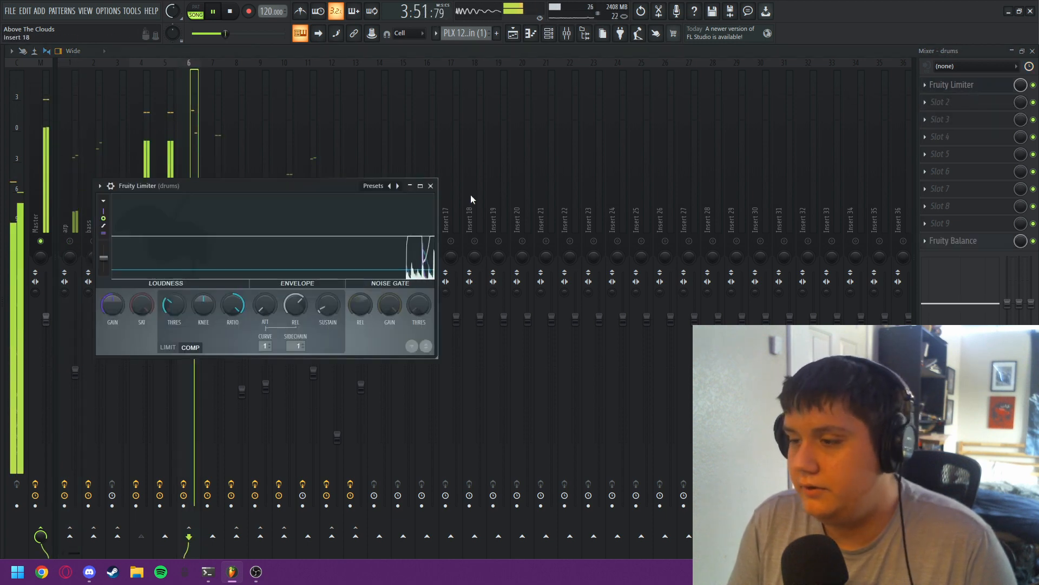
left_click(431, 186)
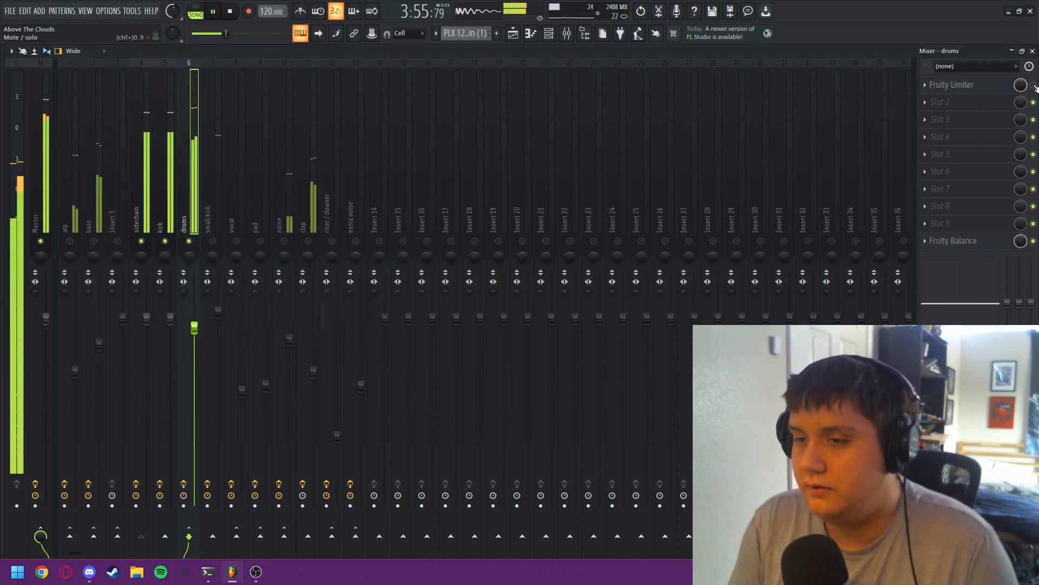
left_click(189, 241)
Review the effect slots of the noise and clap tracks while auditioning each one with the sidechain track
left_click(277, 230)
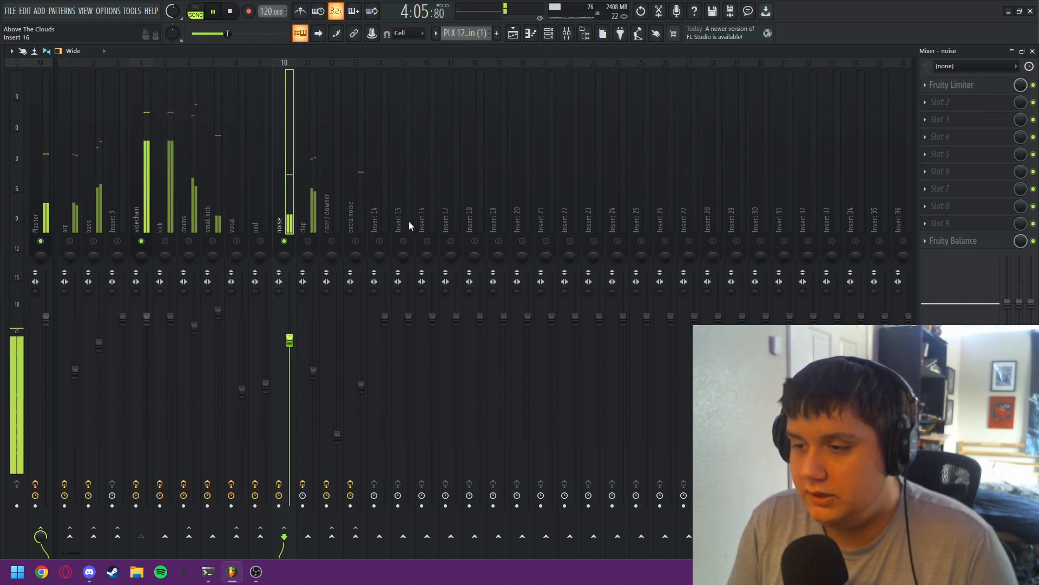
left_click(317, 226)
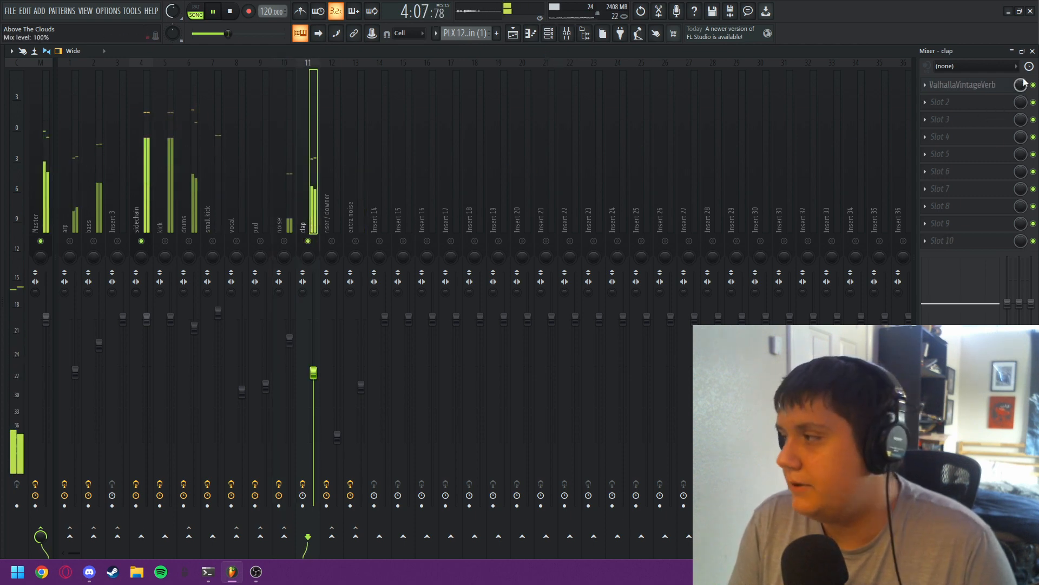
right_click(308, 242)
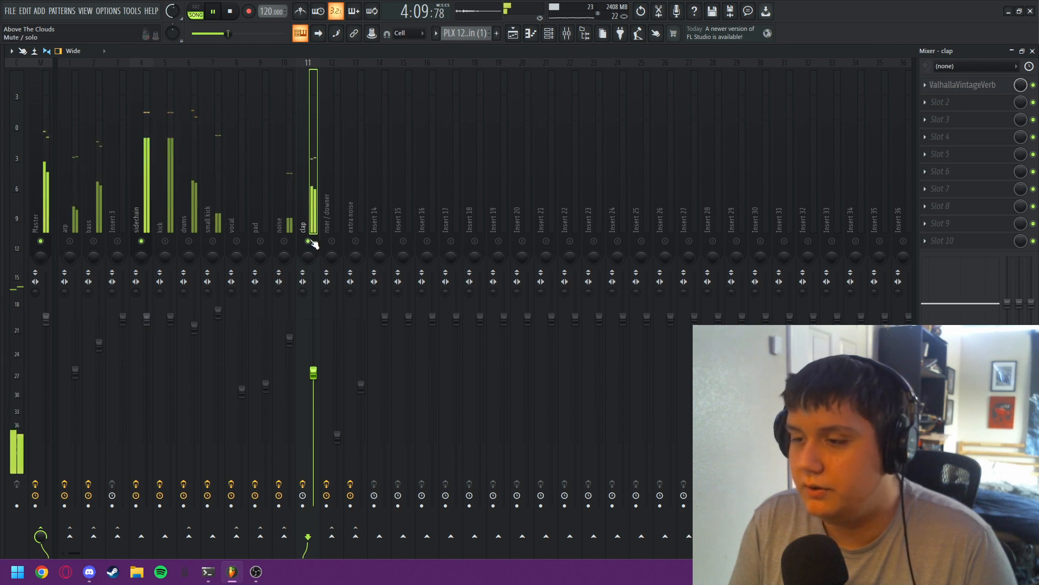
Audition the small kick track on its own and together with the kick and sidechain tracks
left_click(222, 238)
right_click(213, 240)
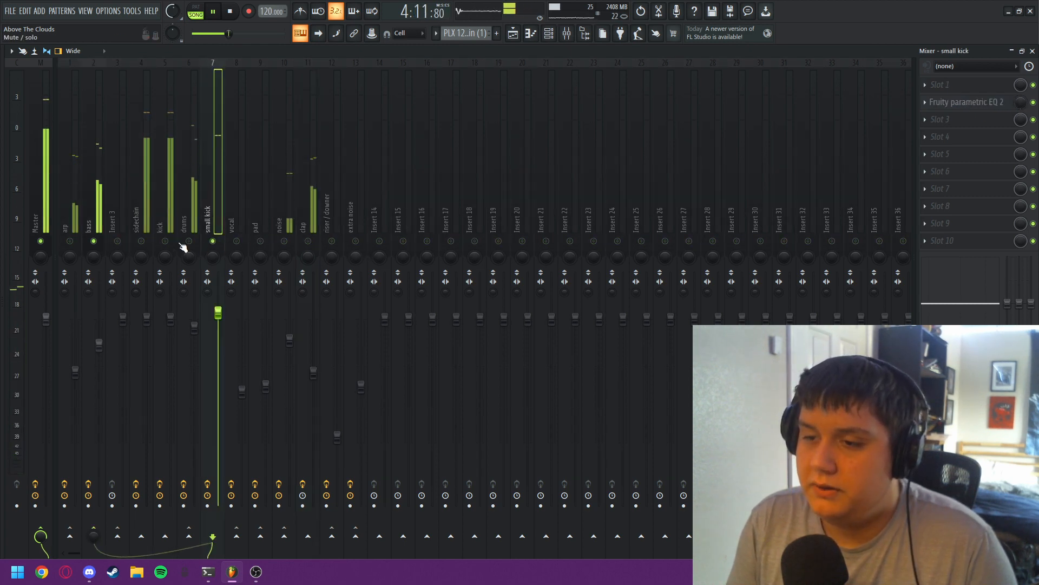
left_click(166, 242)
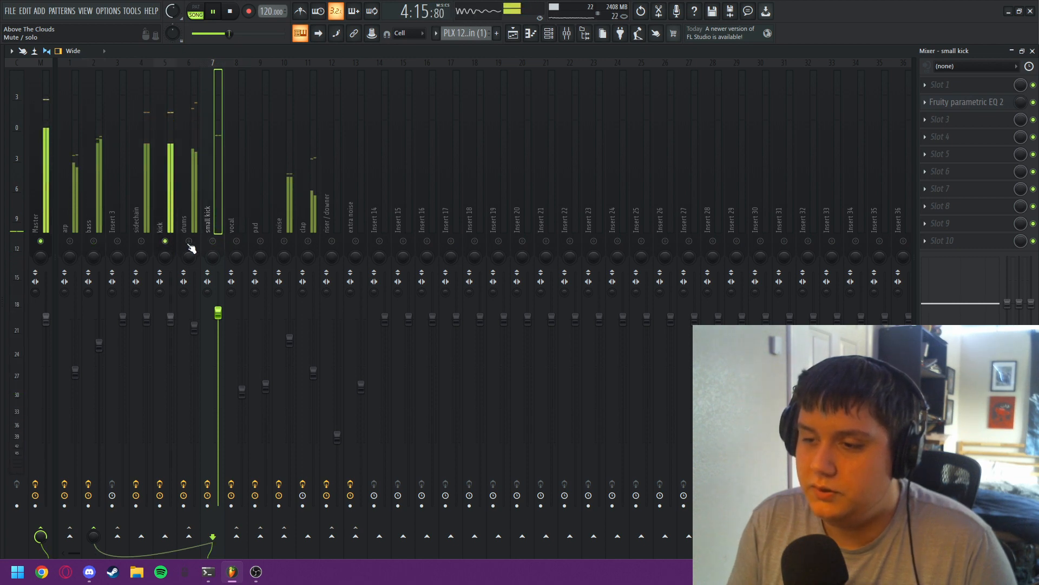
left_click(140, 241)
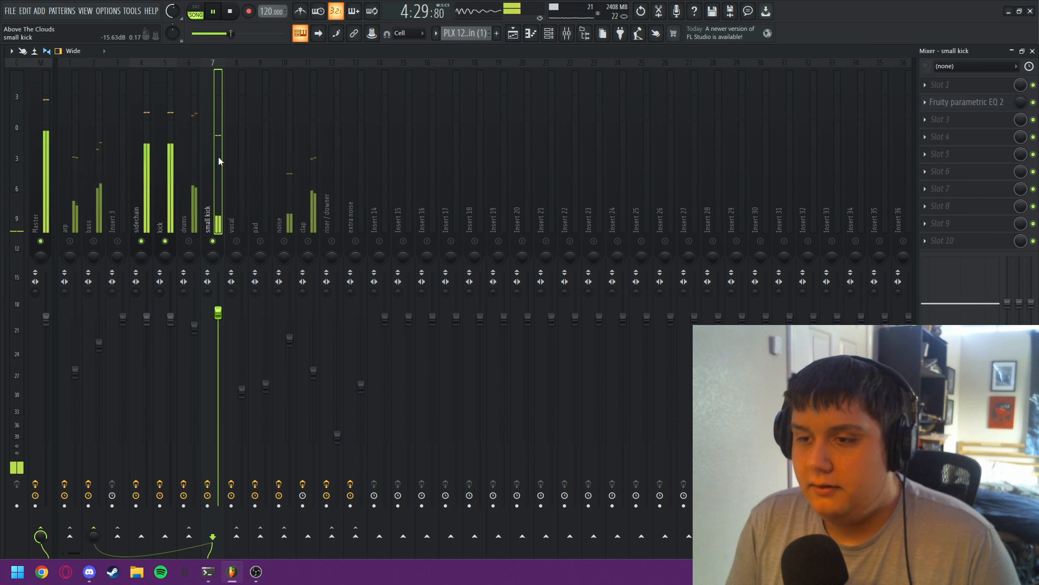
Inspect the second Fruity Limiter on the bass track, close it, and turn all mixer tracks back on
left_click(88, 199)
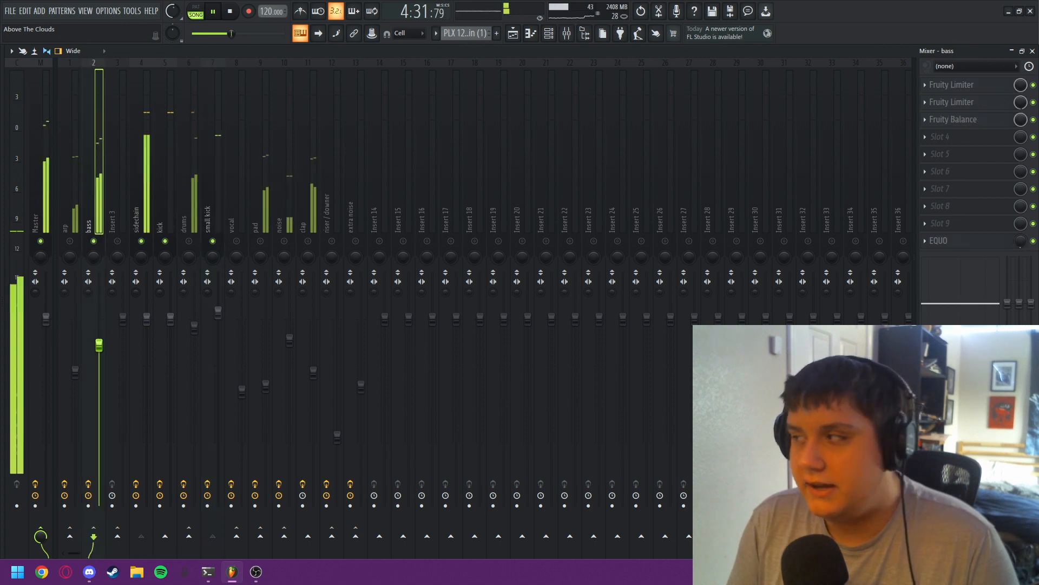
left_click(958, 102)
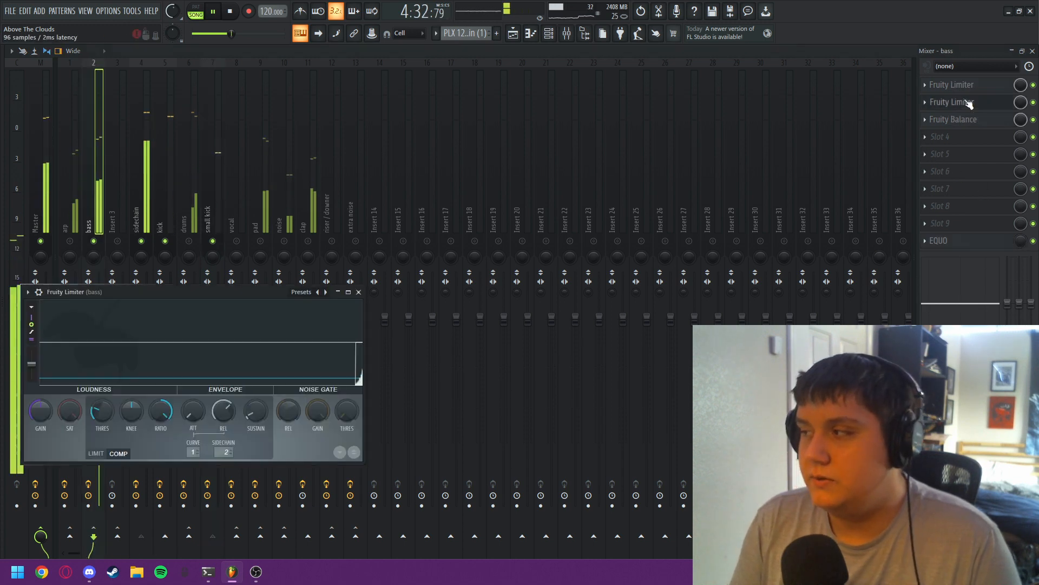
left_click(358, 291)
right_click(143, 240)
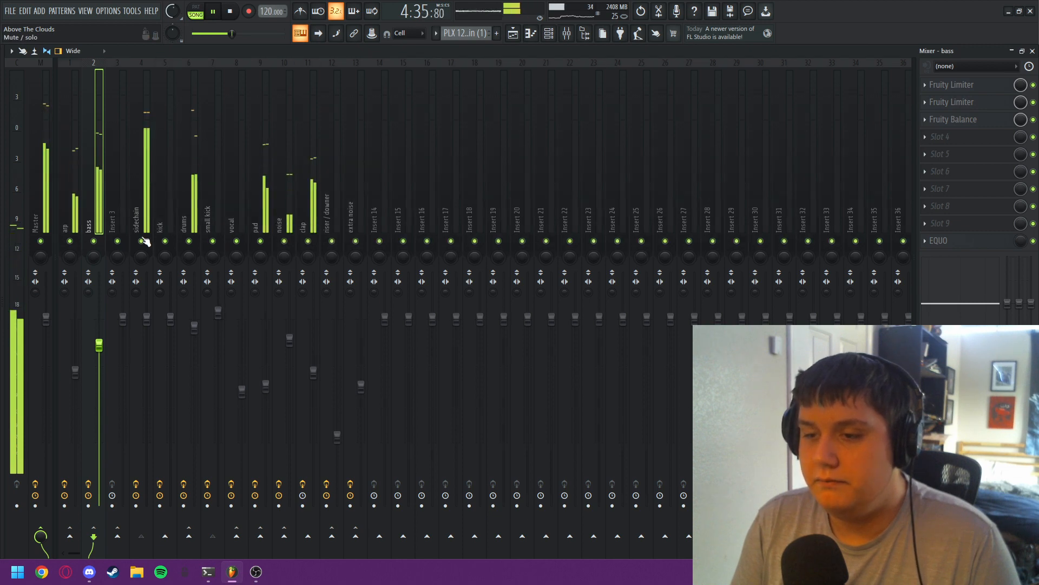